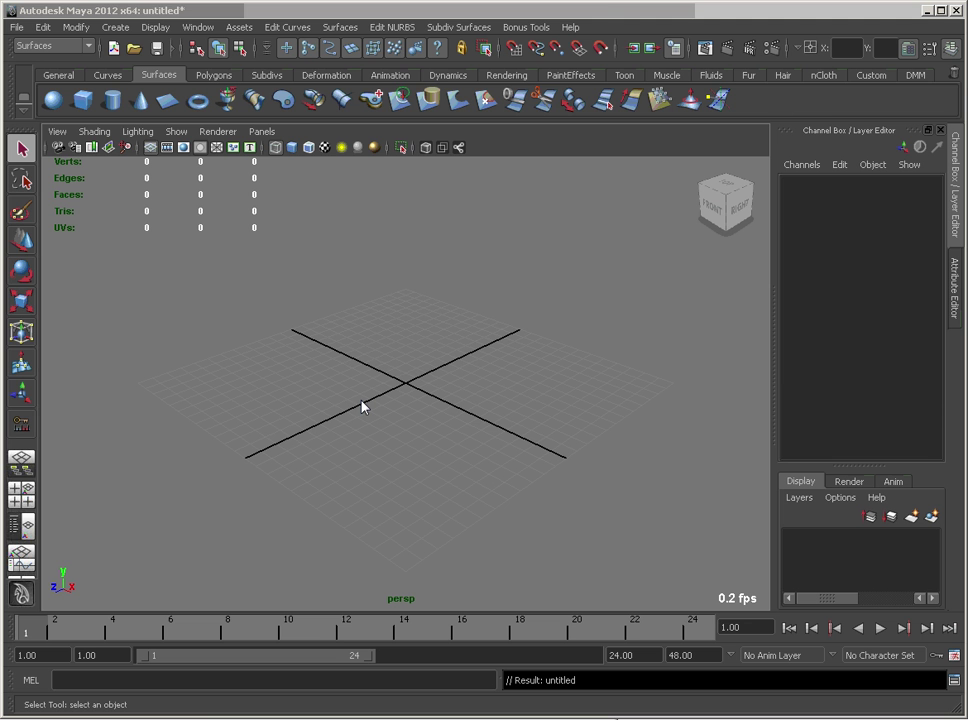
# Create a NURBS torus at the grid origin and view it smooth shaded from above.
pyautogui.click(198, 100)
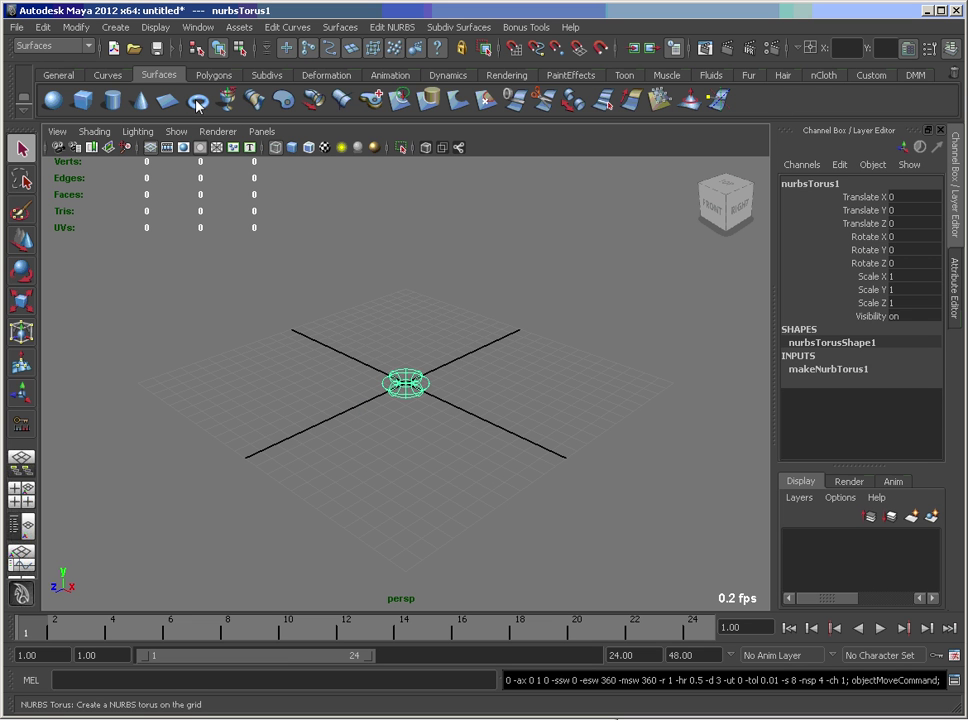
pyautogui.scroll(5, 466, 456)
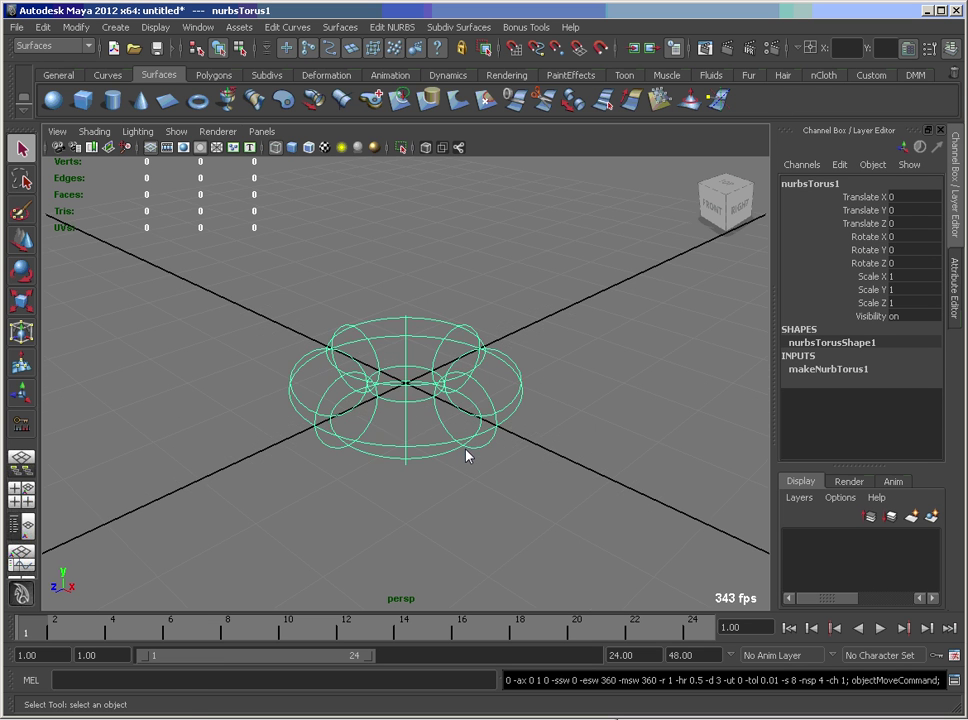
pyautogui.press('5')
pyautogui.keyDown('alt'); pyautogui.moveTo(460, 456); pyautogui.dragTo(434, 484); pyautogui.keyUp('alt')
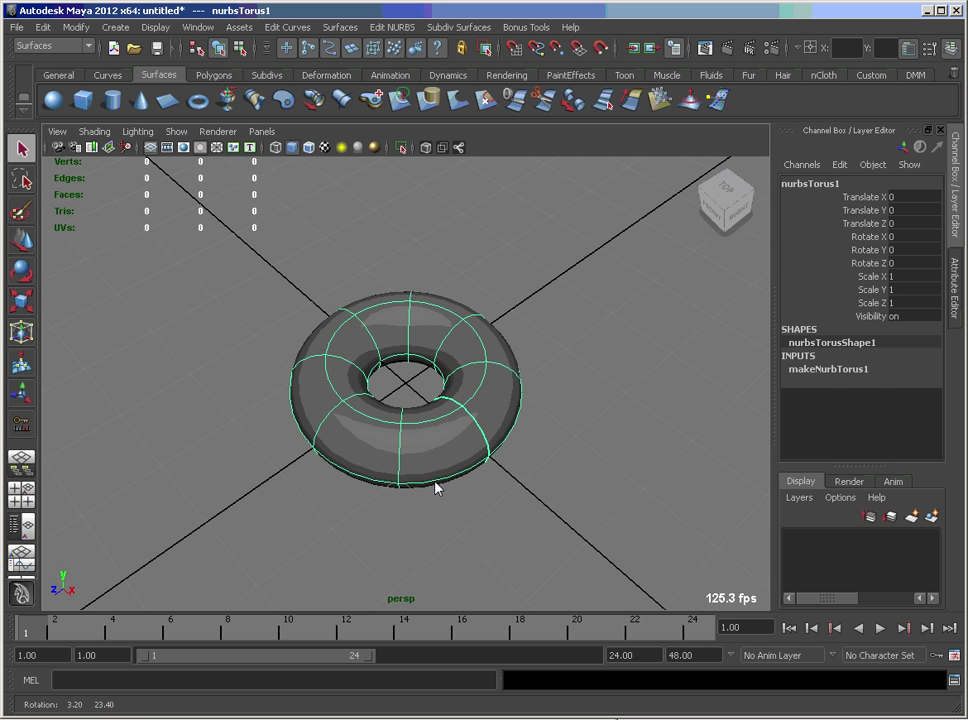
# Set the makeNurbTorus1 End Sweep to 90 to make a quarter-circle elbow.
pyautogui.click(828, 372)
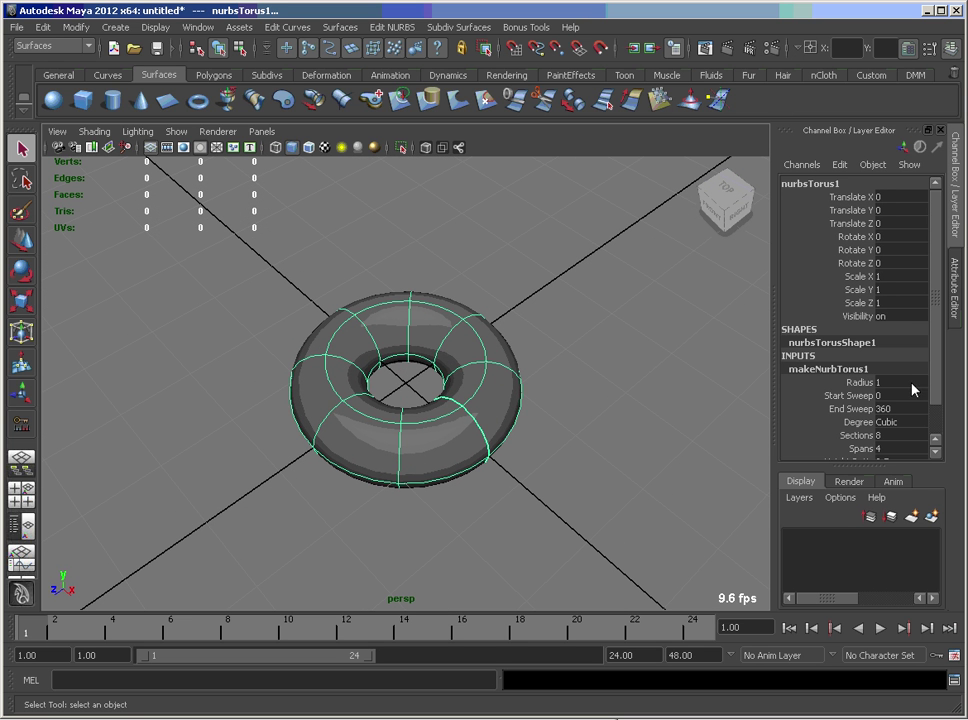
pyautogui.scroll(-1, 935, 387)
pyautogui.click(826, 374)
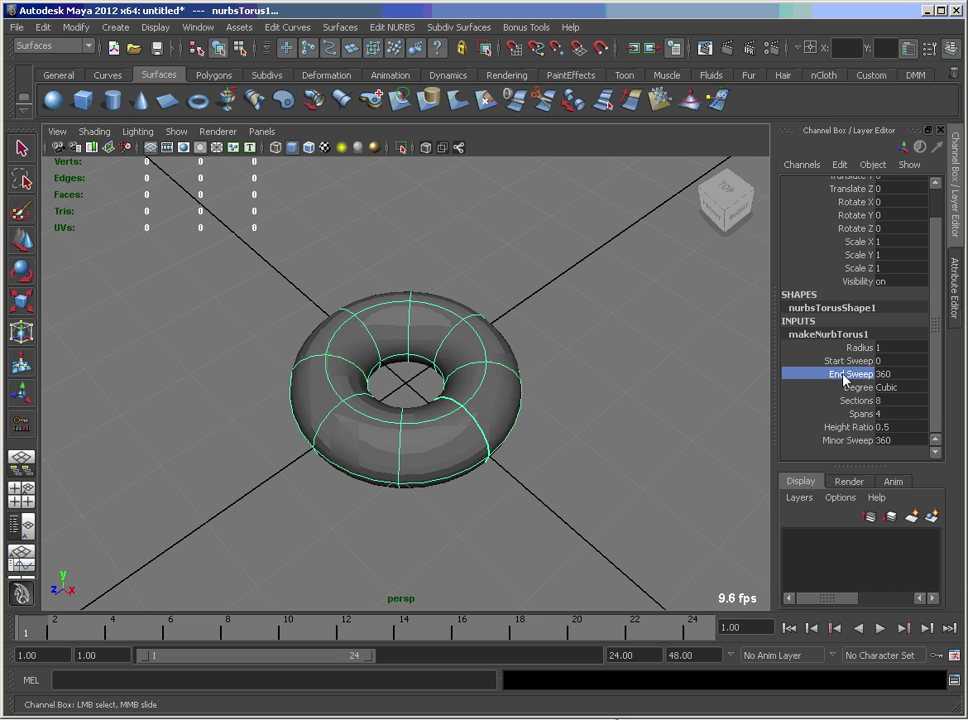
pyautogui.moveTo(609, 421); pyautogui.dragTo(394, 425, button='middle')
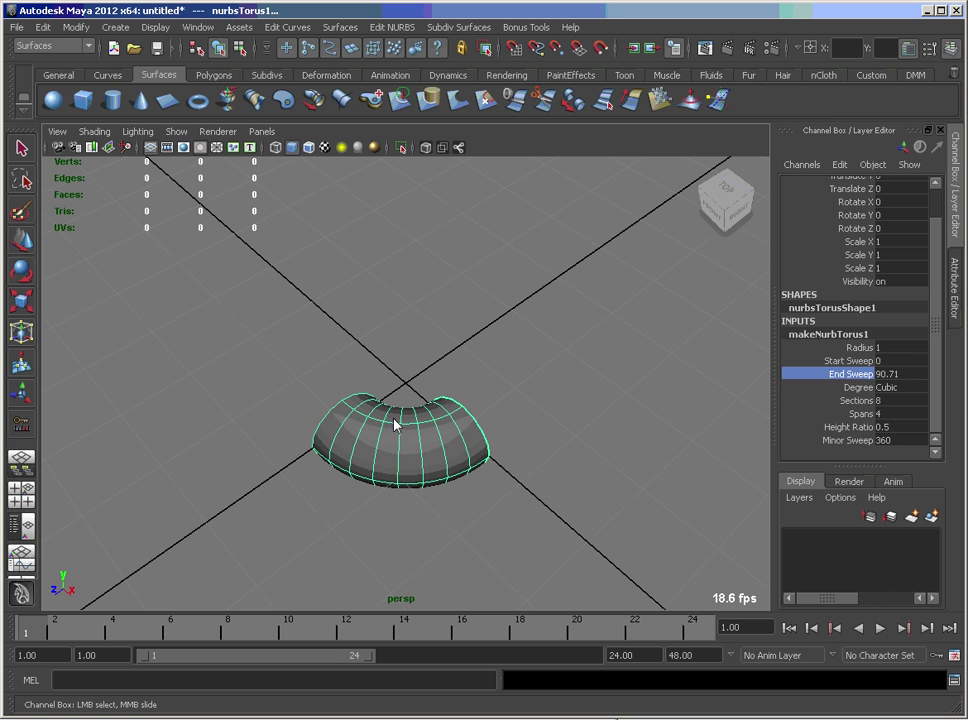
pyautogui.click(916, 375)
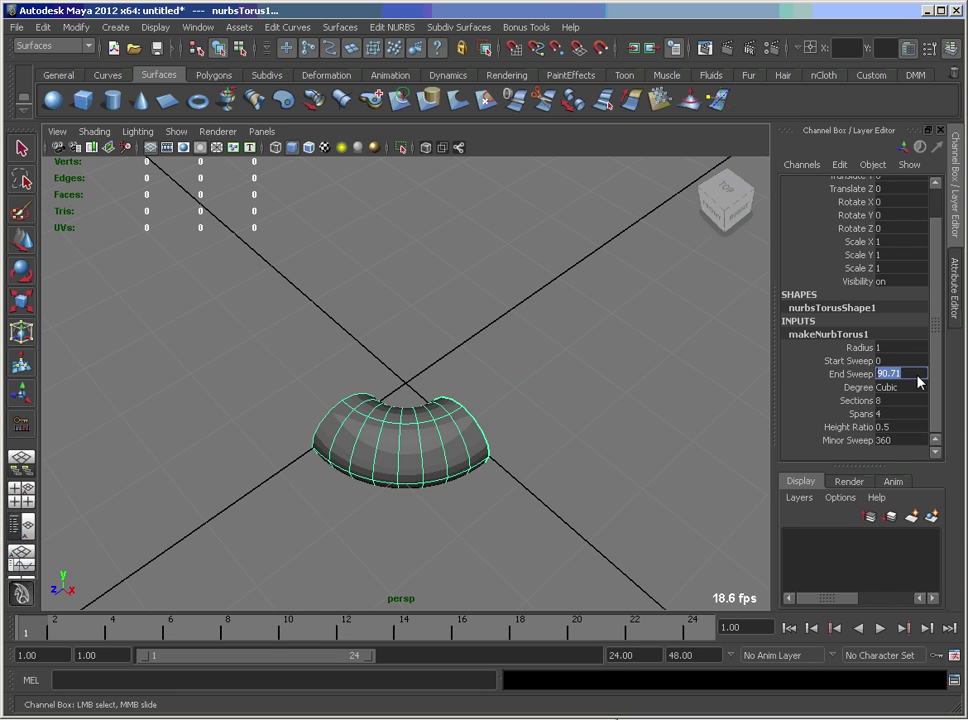
pyautogui.write('90')
pyautogui.press('Return')
pyautogui.keyDown('alt'); pyautogui.moveTo(547, 488); pyautogui.dragTo(380, 472); pyautogui.keyUp('alt')
pyautogui.keyDown('alt'); pyautogui.moveTo(380, 472); pyautogui.dragTo(510, 486, button='right'); pyautogui.keyUp('alt')
pyautogui.keyDown('alt'); pyautogui.moveTo(510, 486); pyautogui.dragTo(402, 421); pyautogui.keyUp('alt')
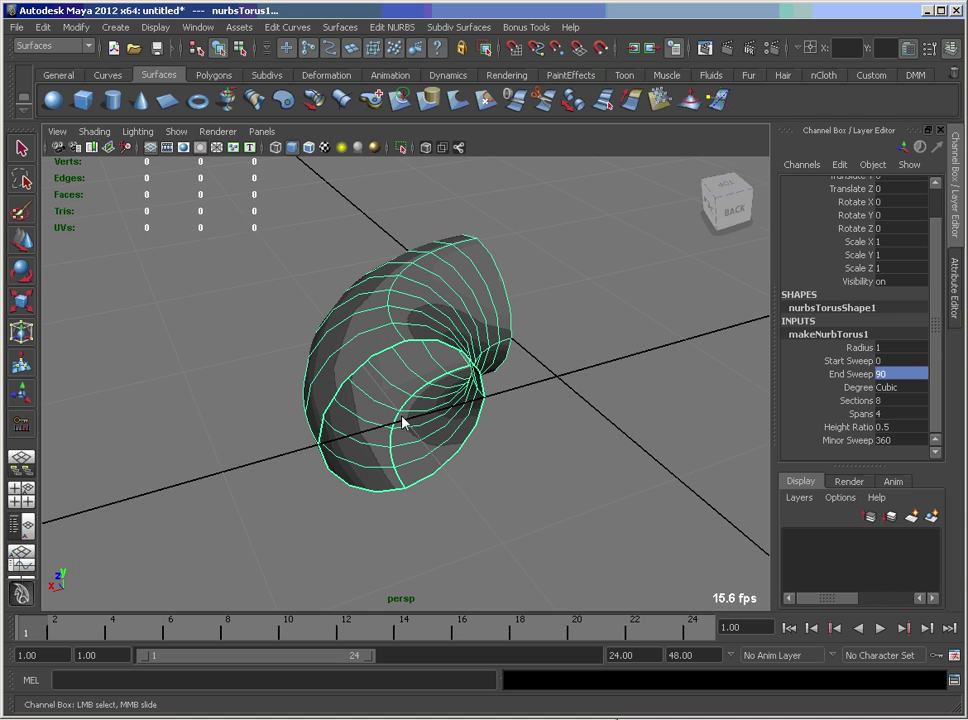
pyautogui.moveTo(367, 341); pyautogui.dragTo(369, 363, button='right')
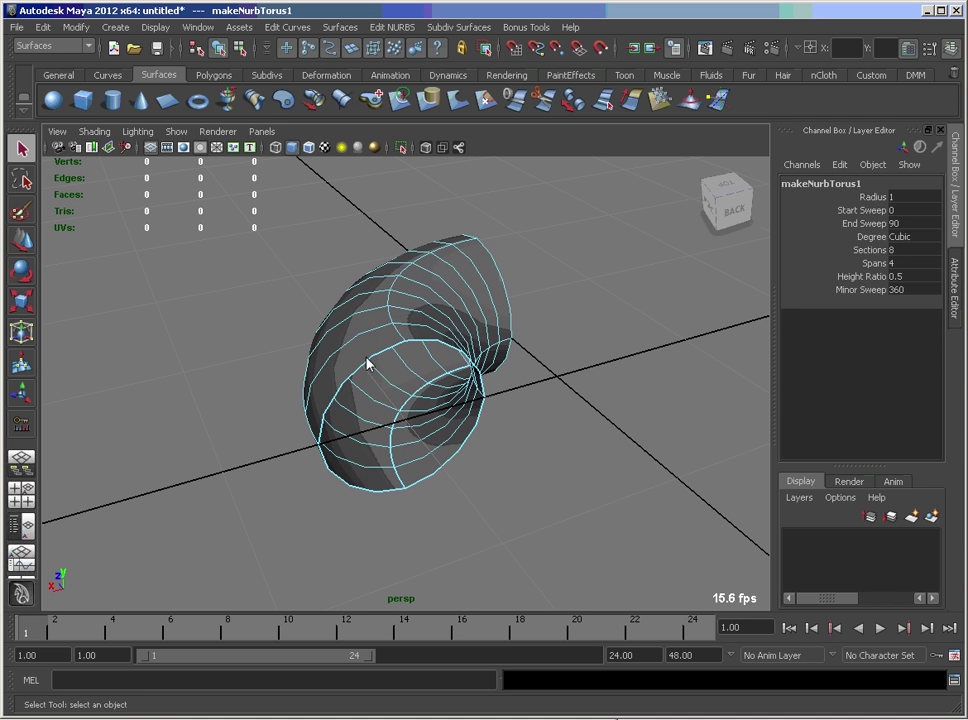
# Create an offset curve from the elbow's end isoparm with Distance 0.1.
pyautogui.click(368, 368)
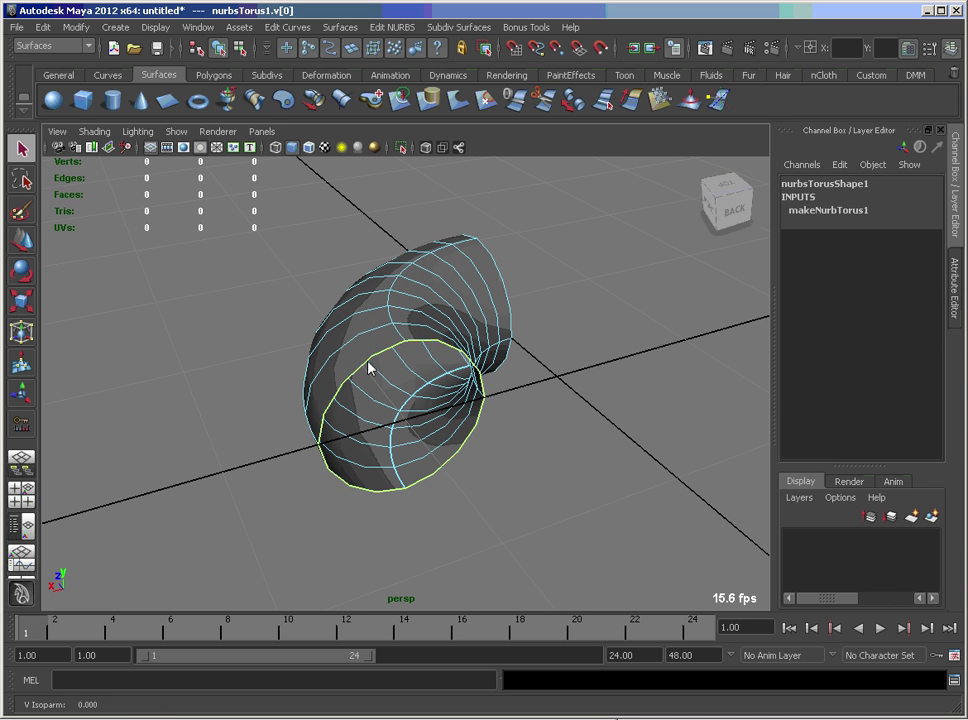
pyautogui.click(287, 27)
pyautogui.moveTo(314, 233)
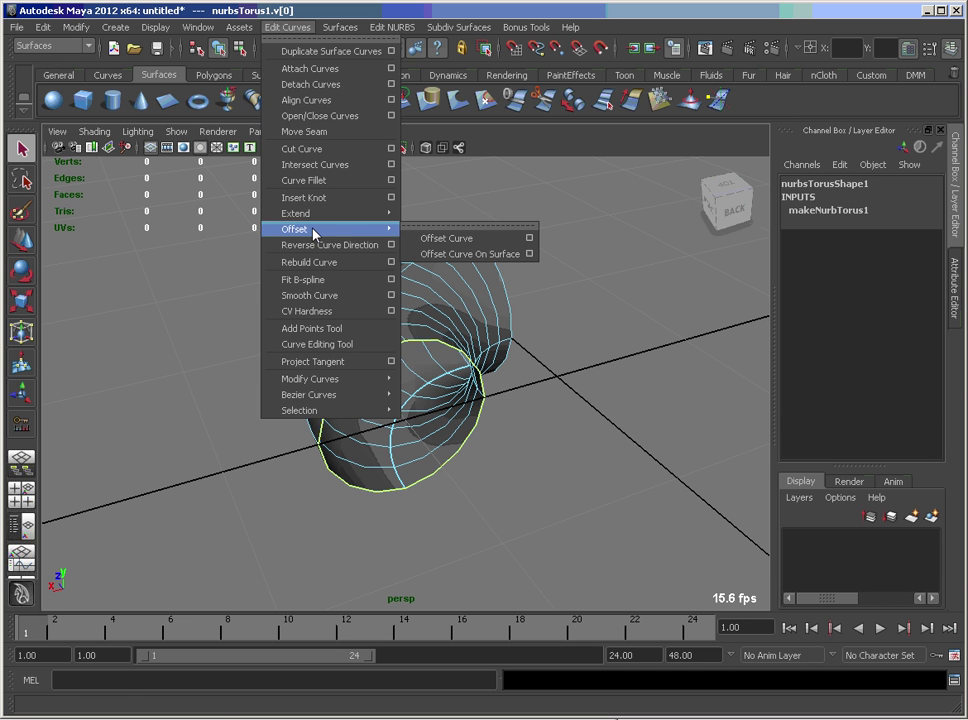
pyautogui.click(452, 239)
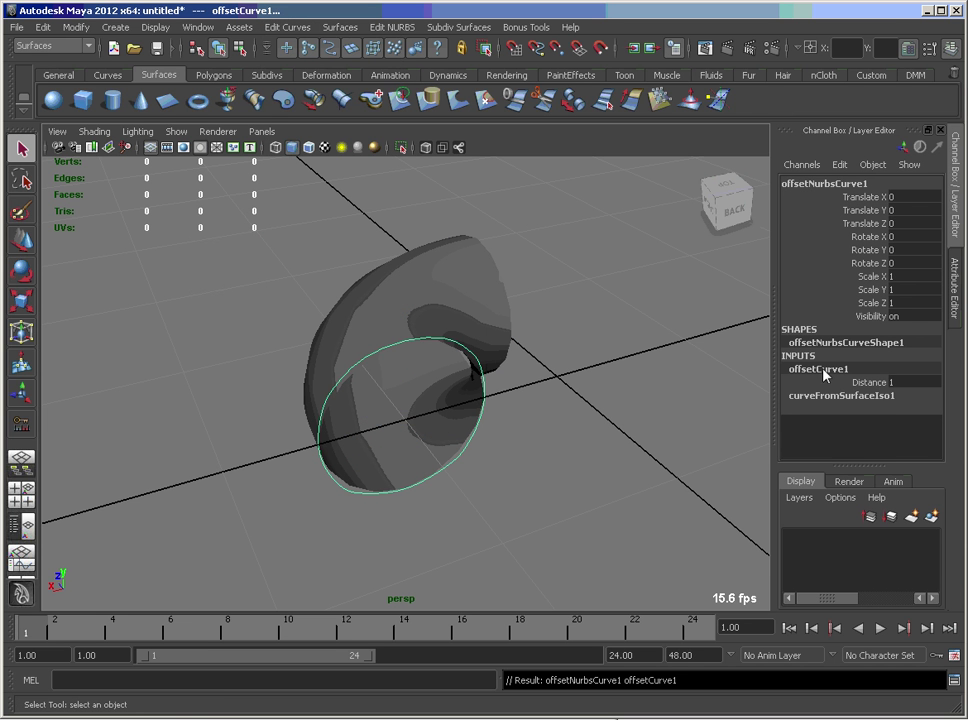
pyautogui.click(862, 382)
pyautogui.click(905, 382)
pyautogui.write('.')
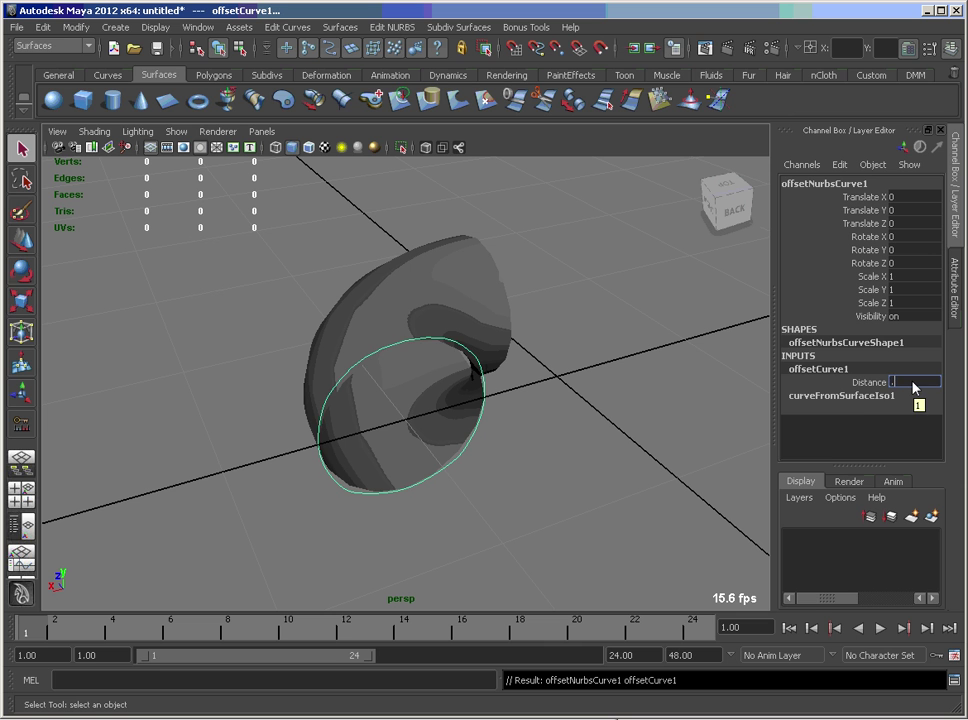
pyautogui.write('1')
pyautogui.press('Return')
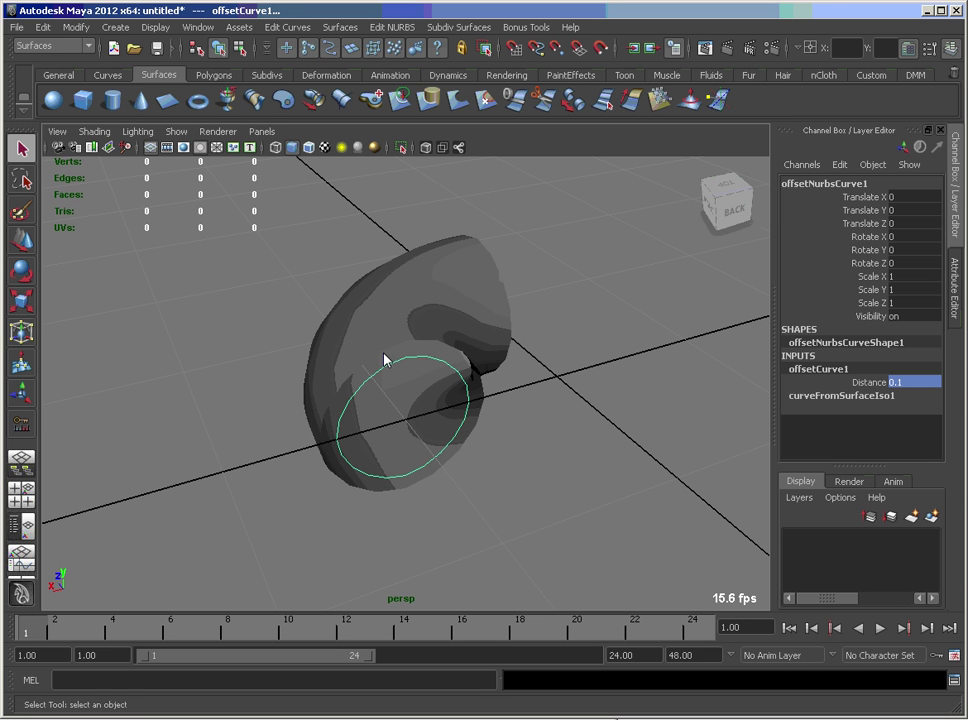
pyautogui.moveTo(386, 360); pyautogui.dragTo(395, 352, button='right')
# Loft a ring surface between the elbow's end isoparm and offsetNurbsCurve1.
pyautogui.click(402, 370)
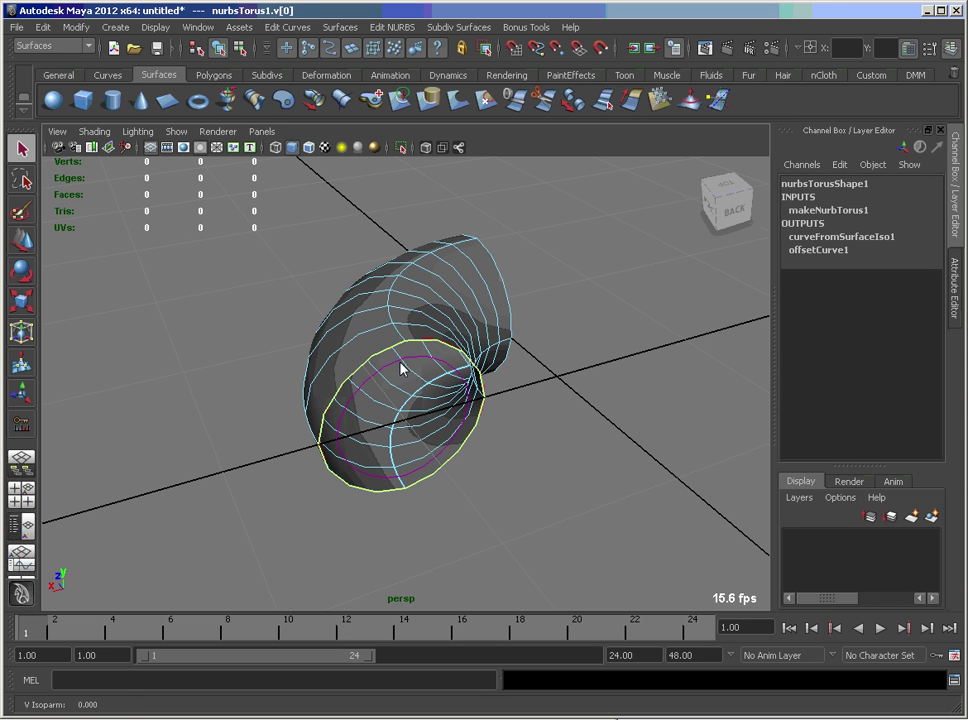
pyautogui.click(400, 366)
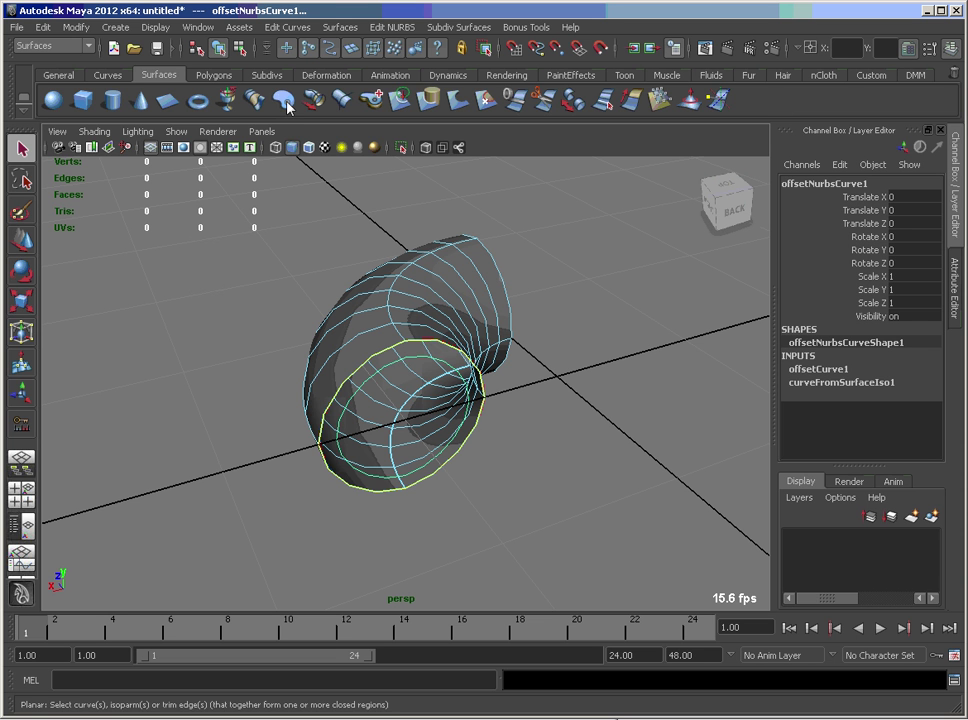
pyautogui.click(256, 101)
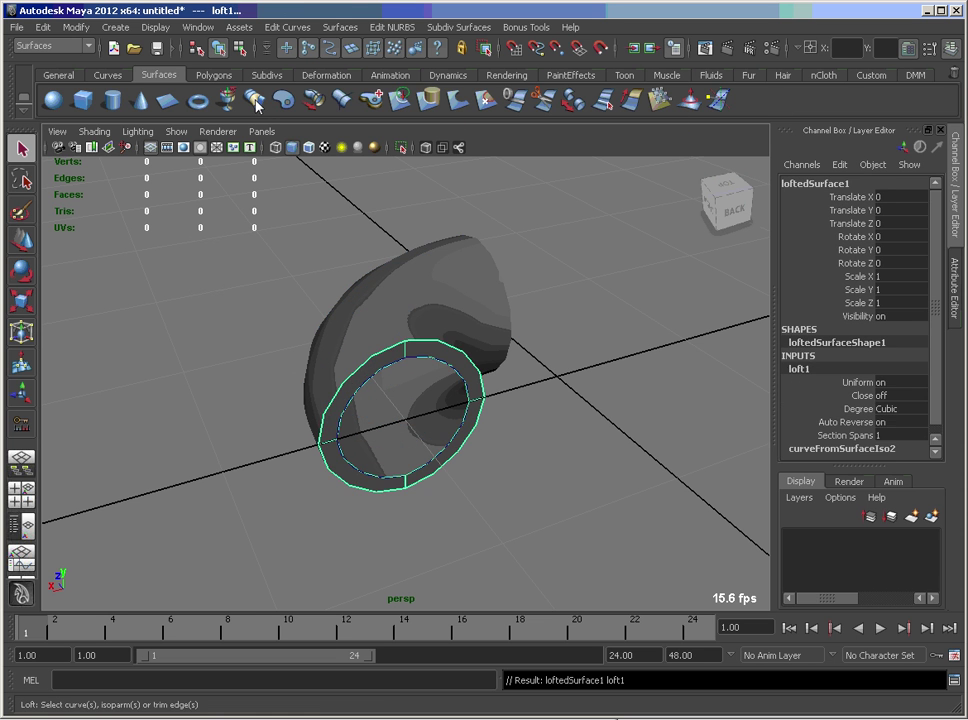
pyautogui.click(590, 398)
pyautogui.click(441, 363)
pyautogui.keyDown('alt'); pyautogui.moveTo(443, 357); pyautogui.dragTo(514, 415); pyautogui.keyUp('alt')
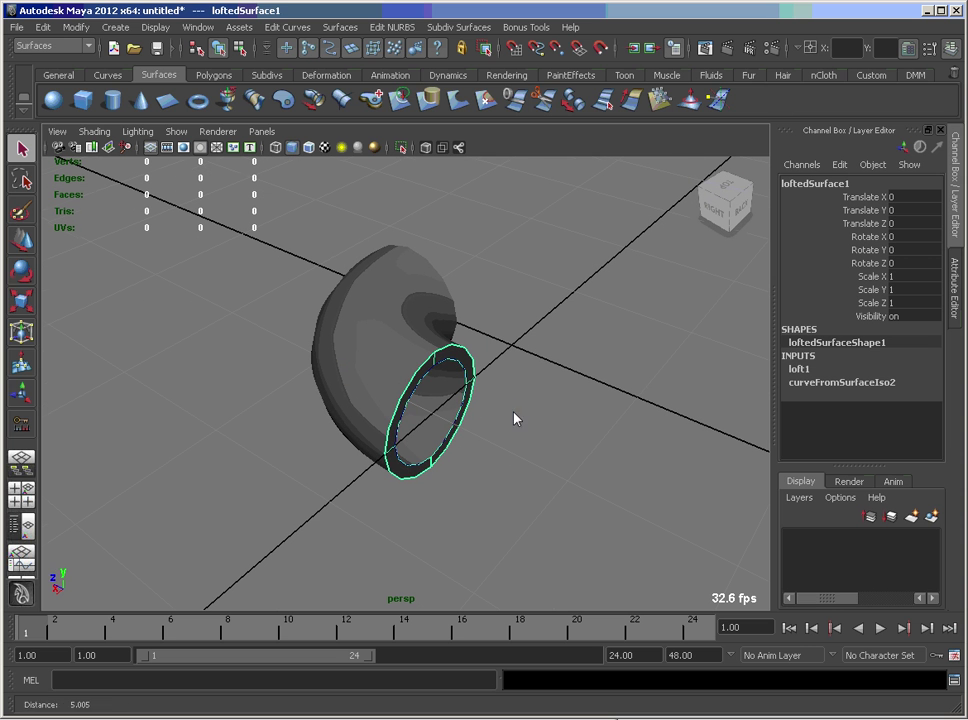
# Make an offset copy of the ring surface with Distance -1.
pyautogui.click(395, 28)
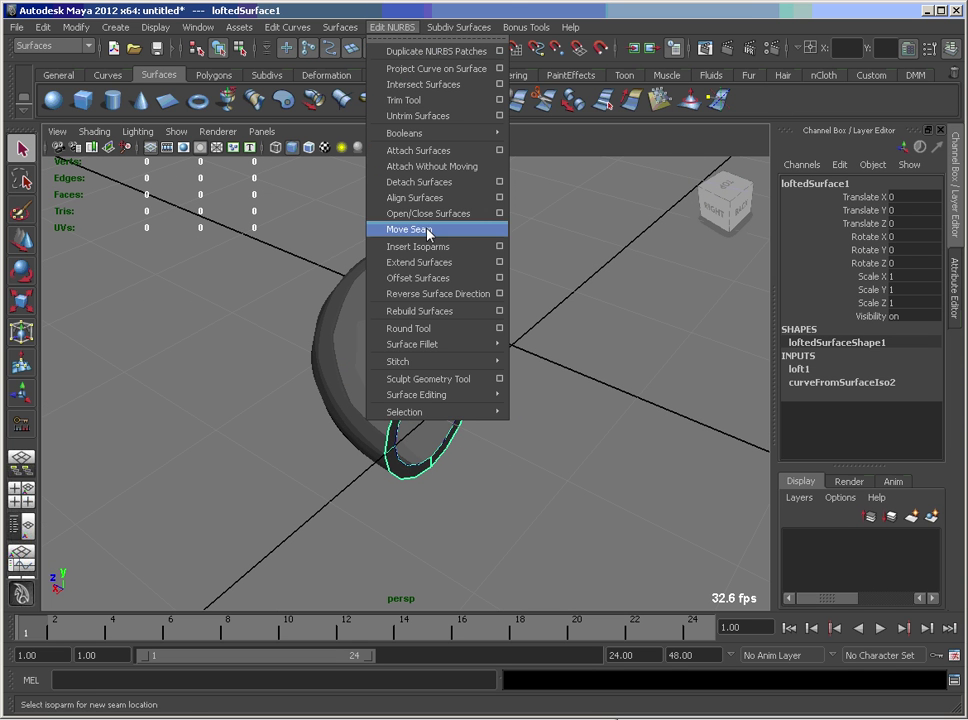
pyautogui.click(435, 277)
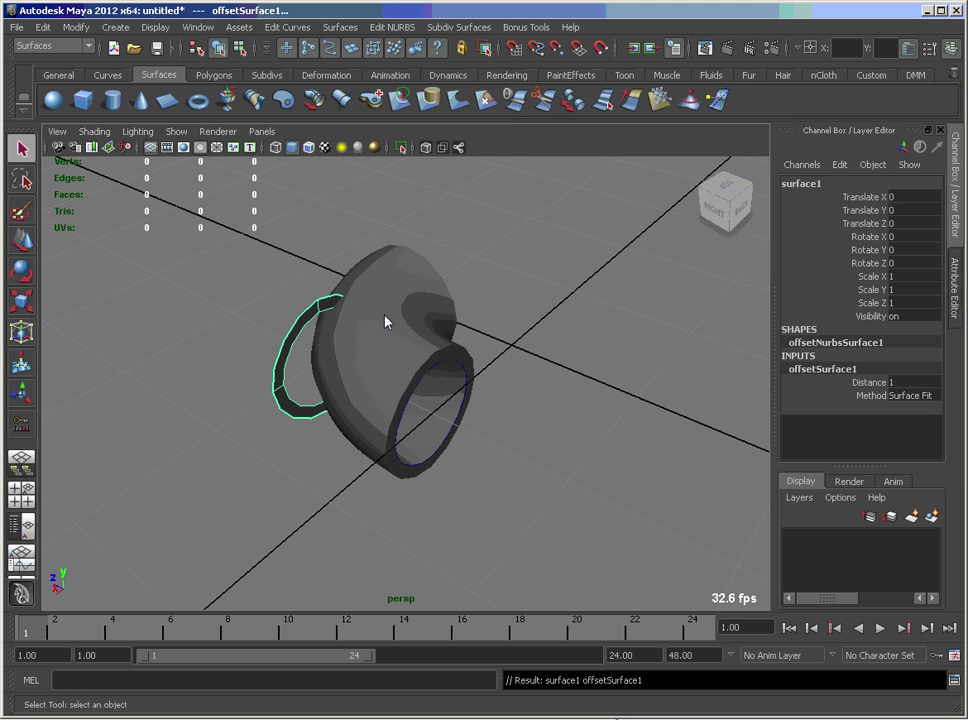
pyautogui.doubleClick(927, 383)
pyautogui.write('-1')
pyautogui.press('Return')
# Loft a straight pipe from offsetNurbsCurve1 to the offset ring's inner isoparm.
pyautogui.click(616, 357)
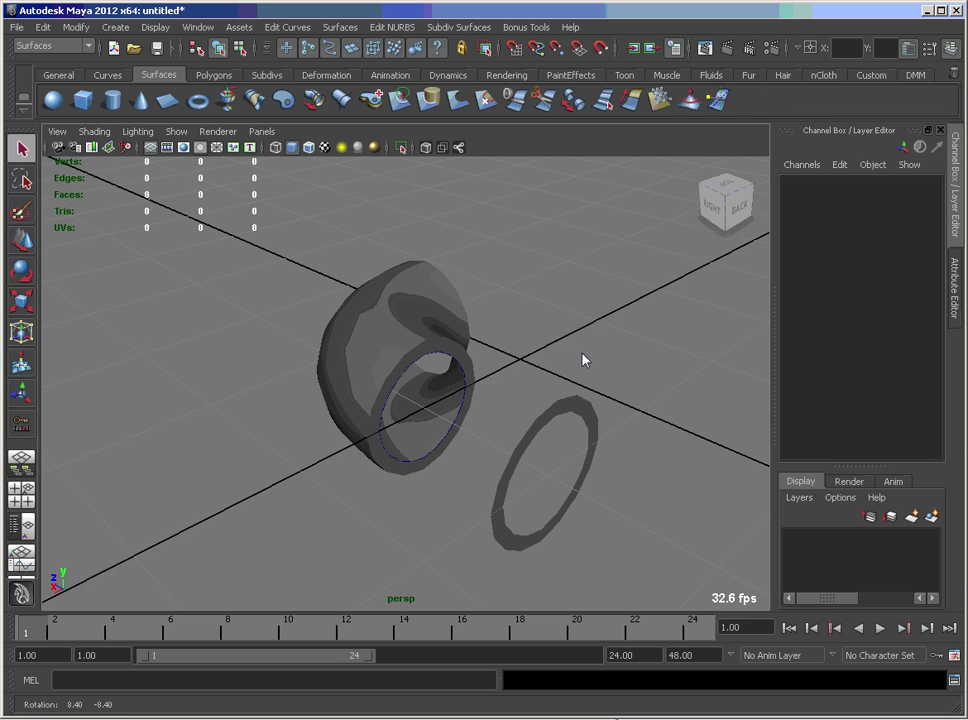
pyautogui.keyDown('alt'); pyautogui.moveTo(585, 360); pyautogui.dragTo(460, 426); pyautogui.keyUp('alt')
pyautogui.click(451, 436)
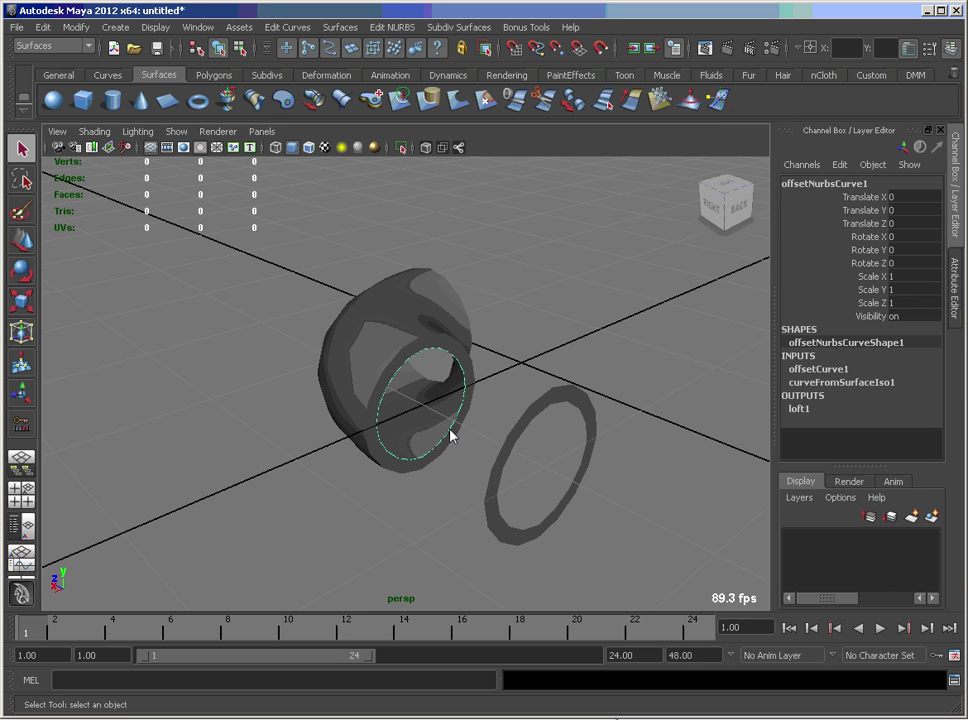
pyautogui.click(523, 443)
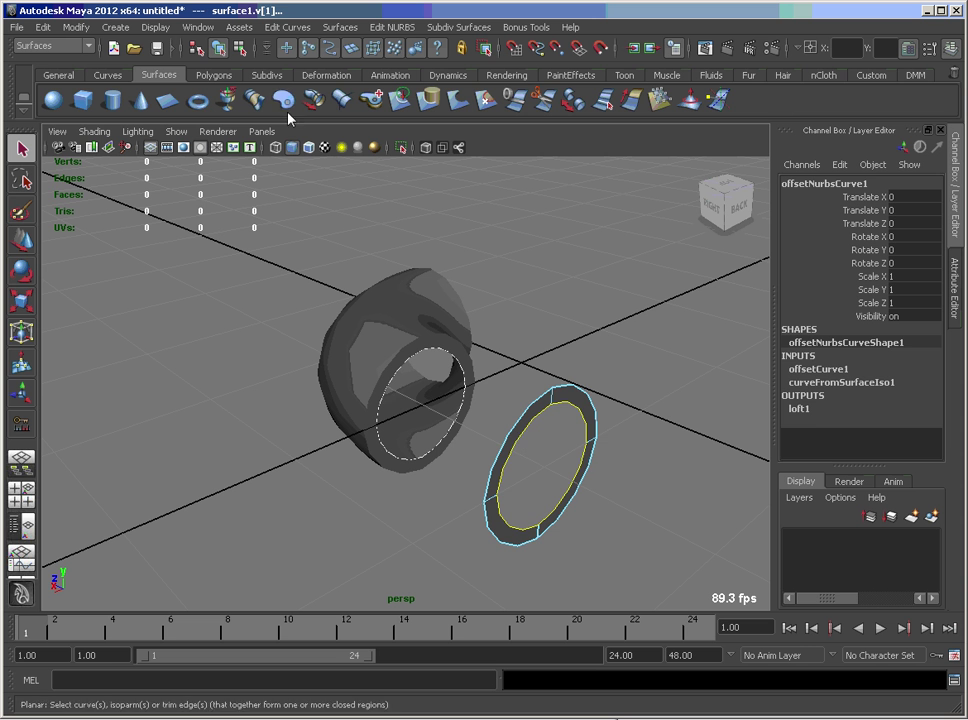
pyautogui.click(259, 105)
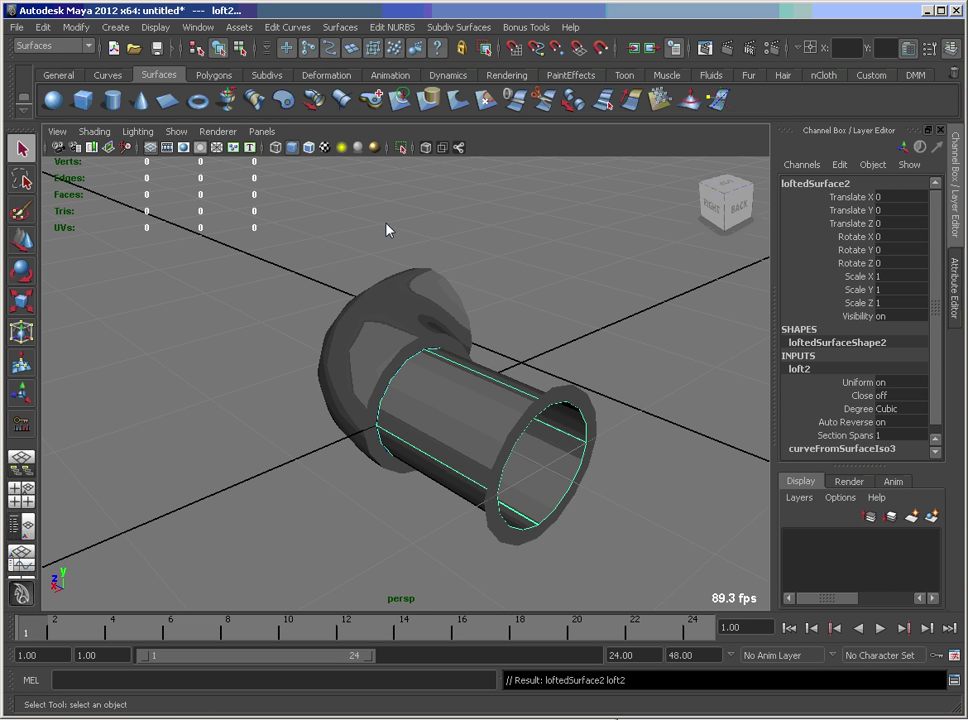
pyautogui.keyDown('alt'); pyautogui.moveTo(389, 227); pyautogui.dragTo(573, 423); pyautogui.keyUp('alt')
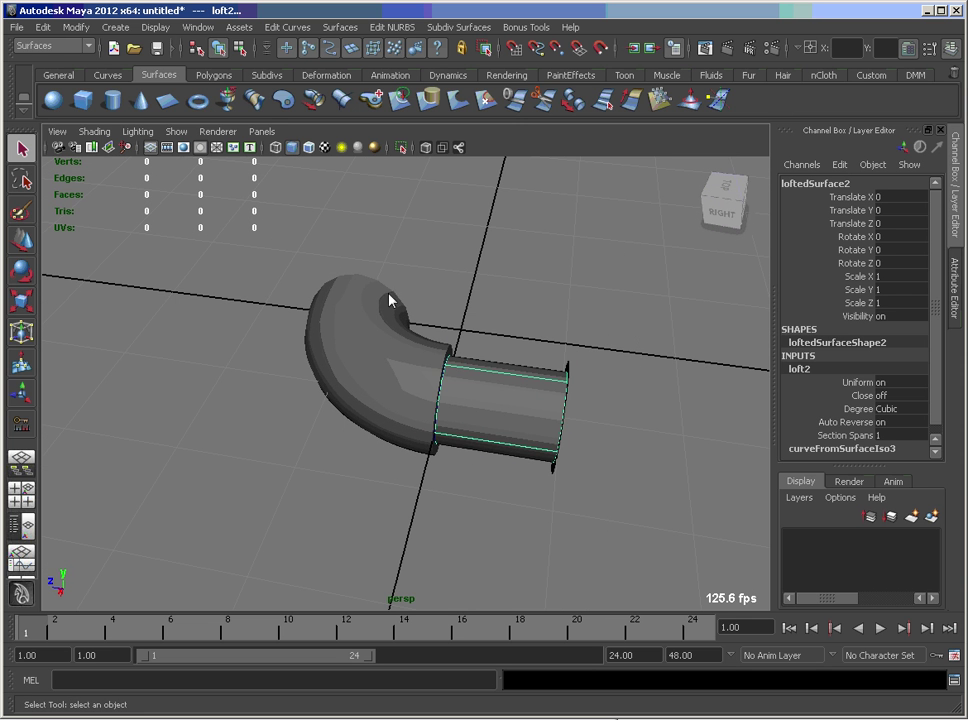
pyautogui.keyDown('alt'); pyautogui.moveTo(391, 300); pyautogui.dragTo(505, 363); pyautogui.keyUp('alt')
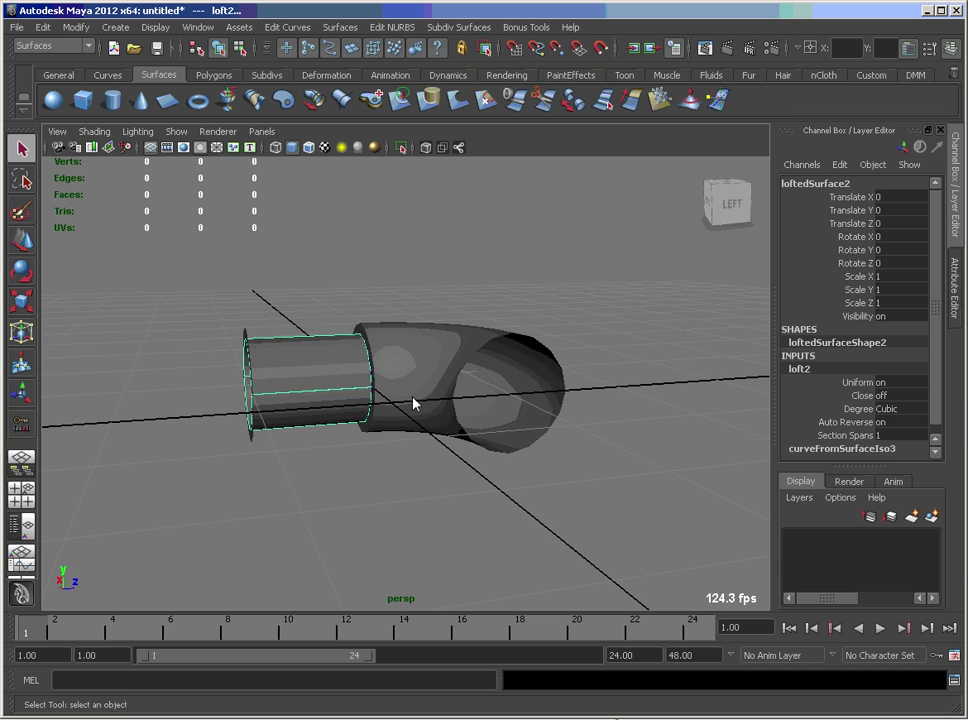
pyautogui.keyDown('alt'); pyautogui.moveTo(415, 402); pyautogui.dragTo(576, 434); pyautogui.keyUp('alt')
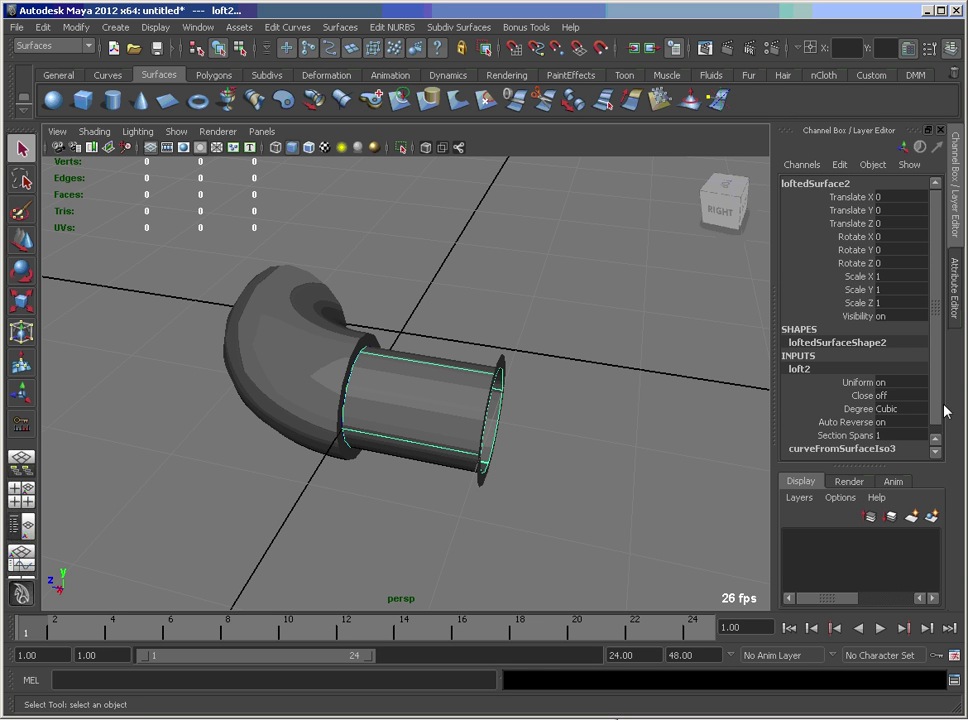
pyautogui.click(935, 438)
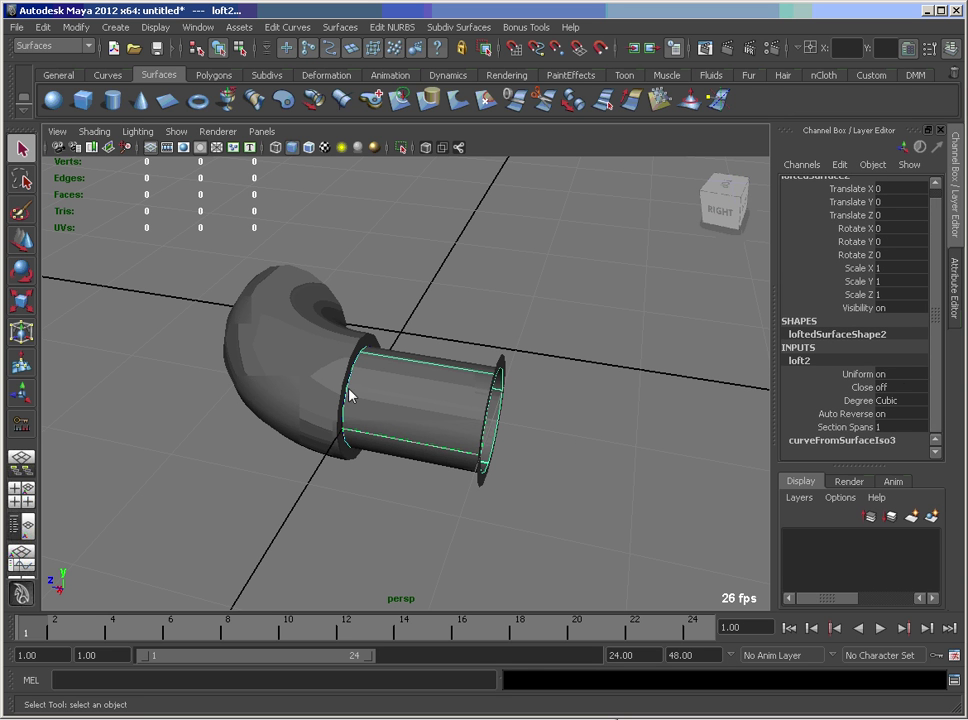
# Give loft2 3 section spans and set the flange ring's offset Distance to -1.
pyautogui.click(852, 427)
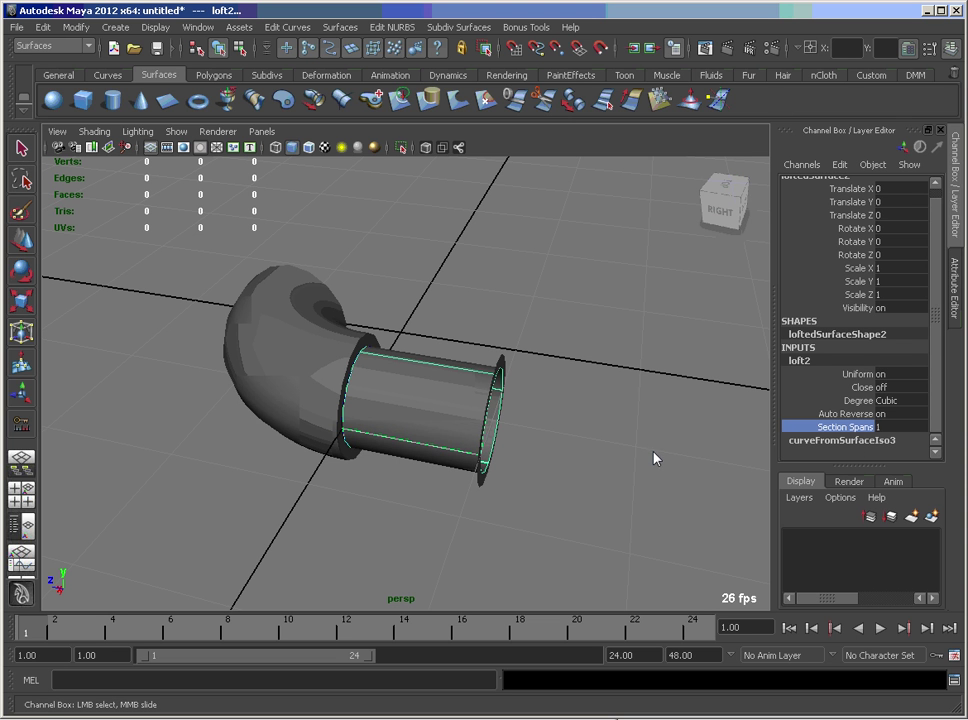
pyautogui.moveTo(653, 456); pyautogui.dragTo(667, 456, button='middle')
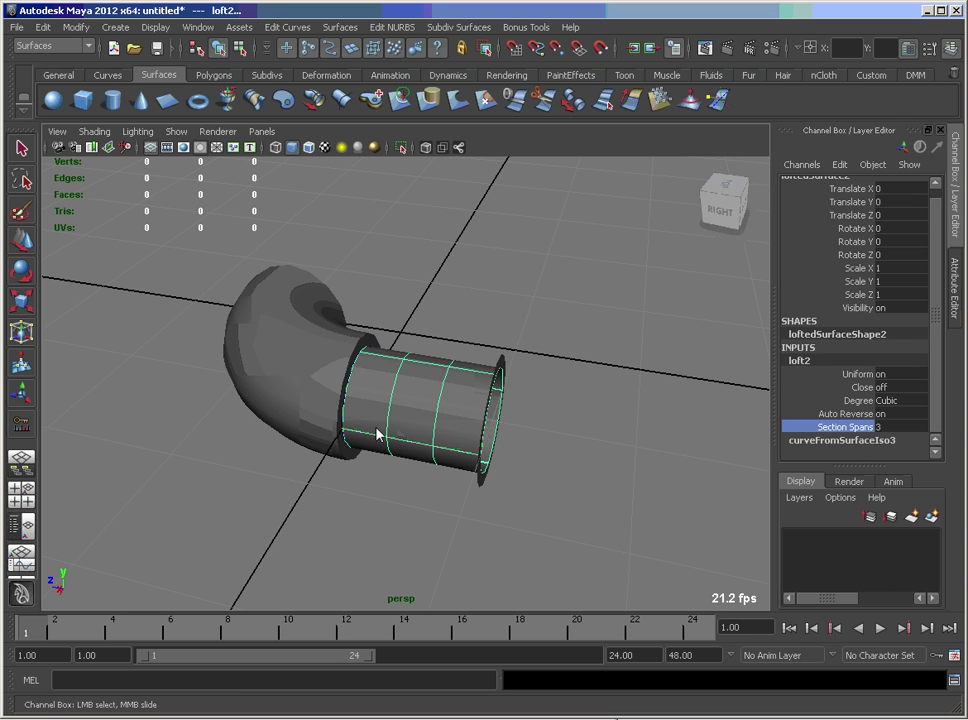
pyautogui.click(292, 359)
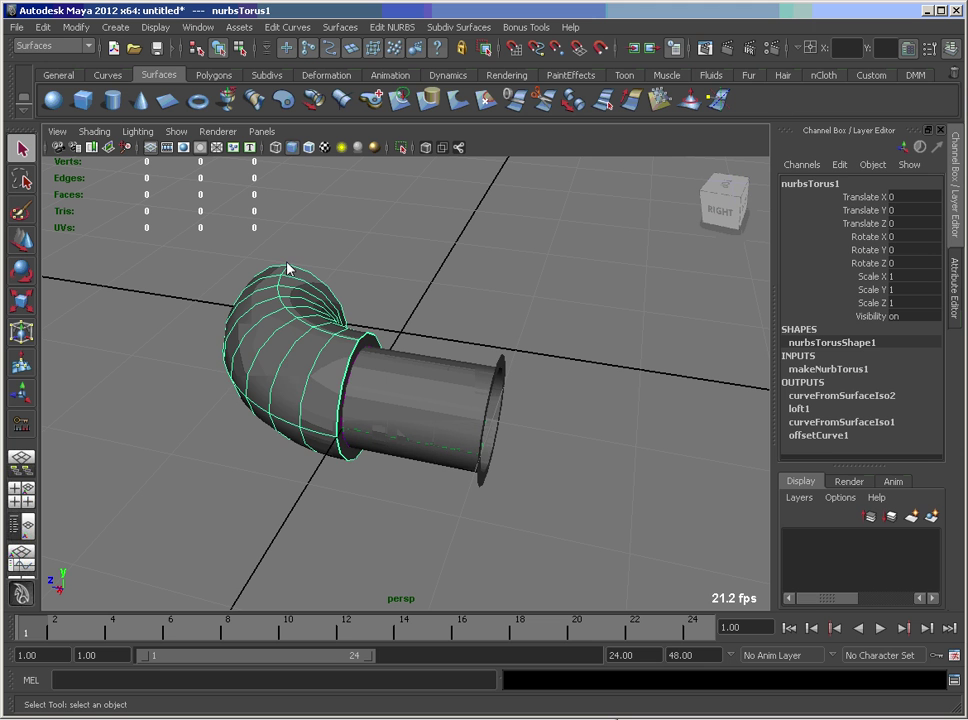
pyautogui.click(500, 372)
pyautogui.click(842, 370)
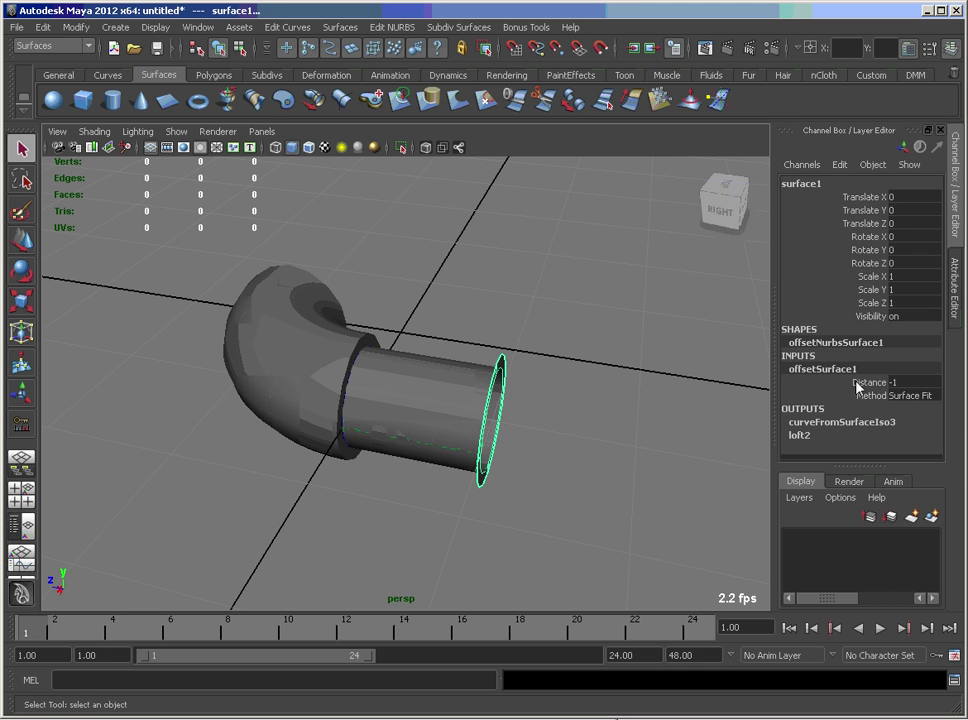
pyautogui.click(840, 382)
pyautogui.moveTo(704, 408); pyautogui.dragTo(674, 404, button='middle')
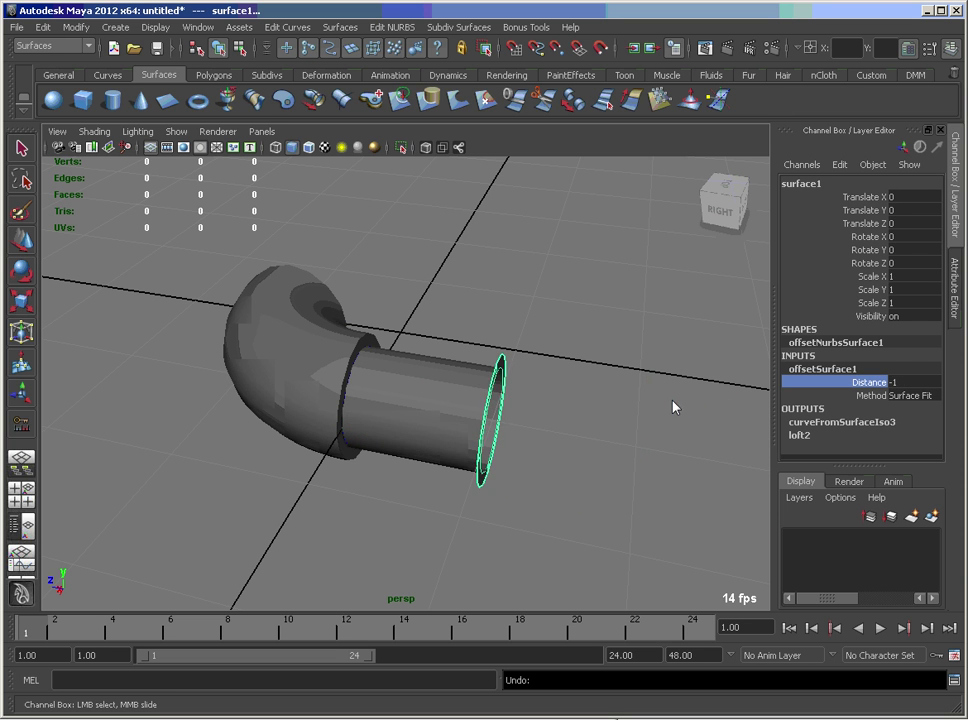
pyautogui.keyDown('alt'); pyautogui.moveTo(674, 404); pyautogui.dragTo(503, 514); pyautogui.keyUp('alt')
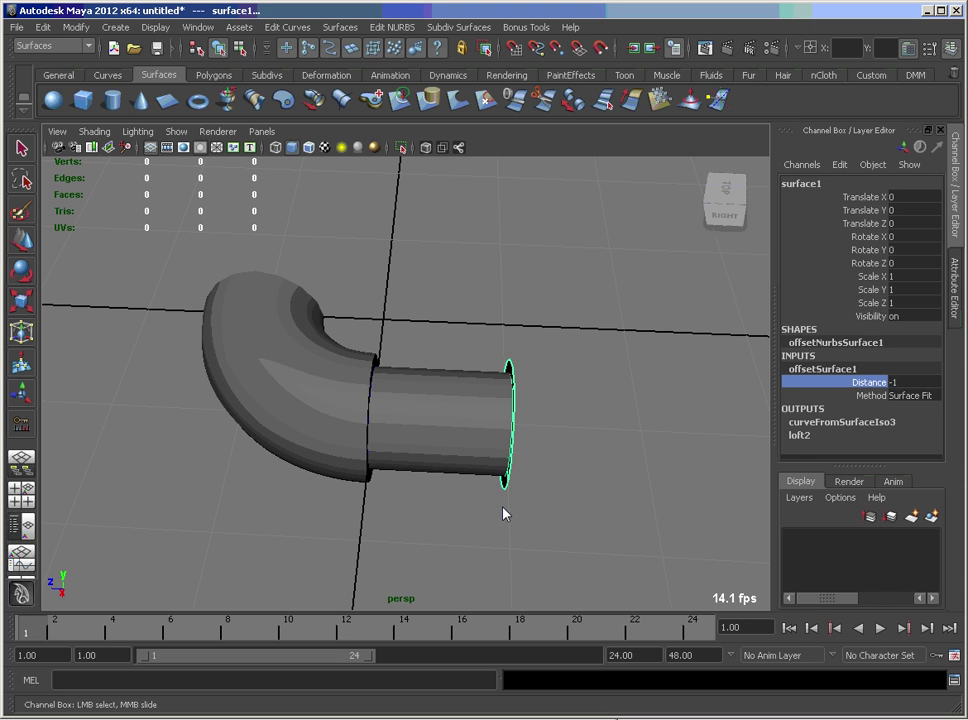
# Convert the pipe surfaces to a single attached quad polygon mesh.
pyautogui.click(550, 532)
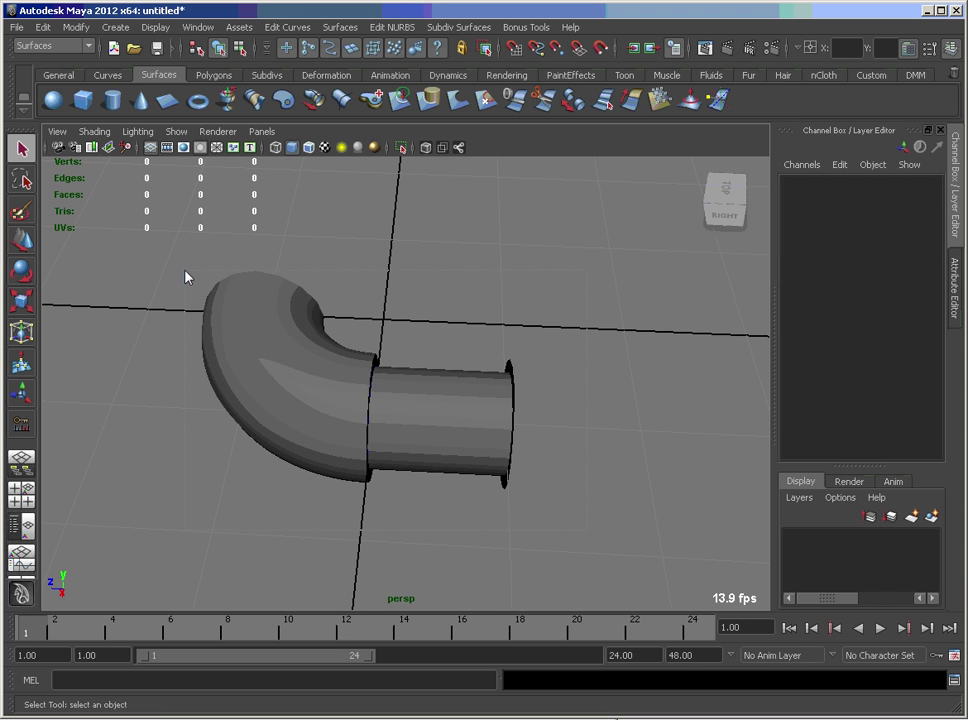
pyautogui.click(205, 294)
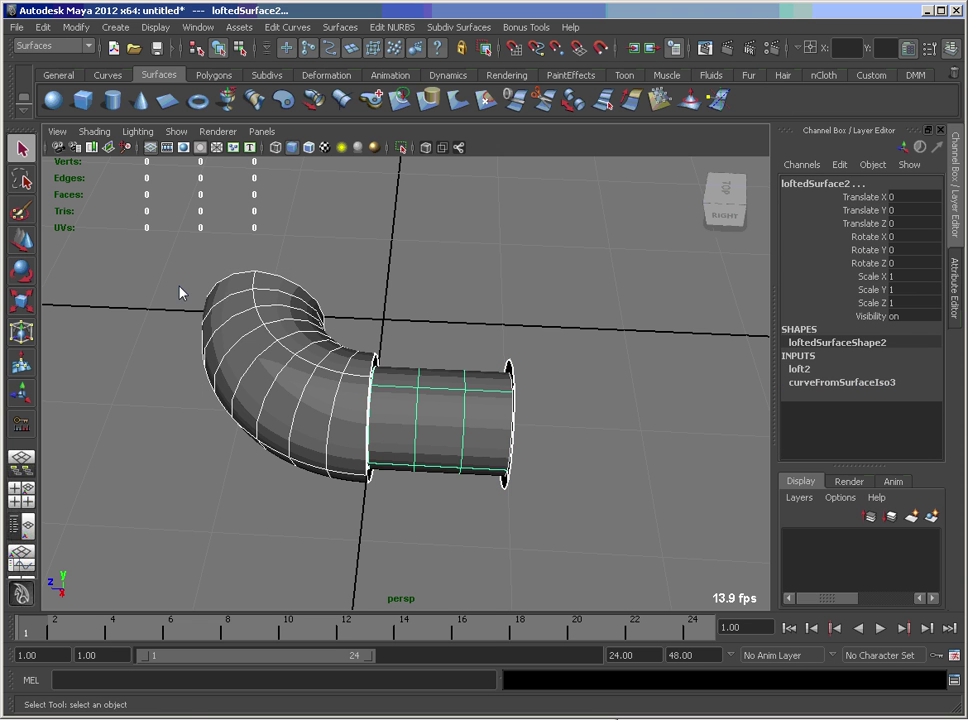
pyautogui.click(77, 28)
pyautogui.moveTo(112, 279)
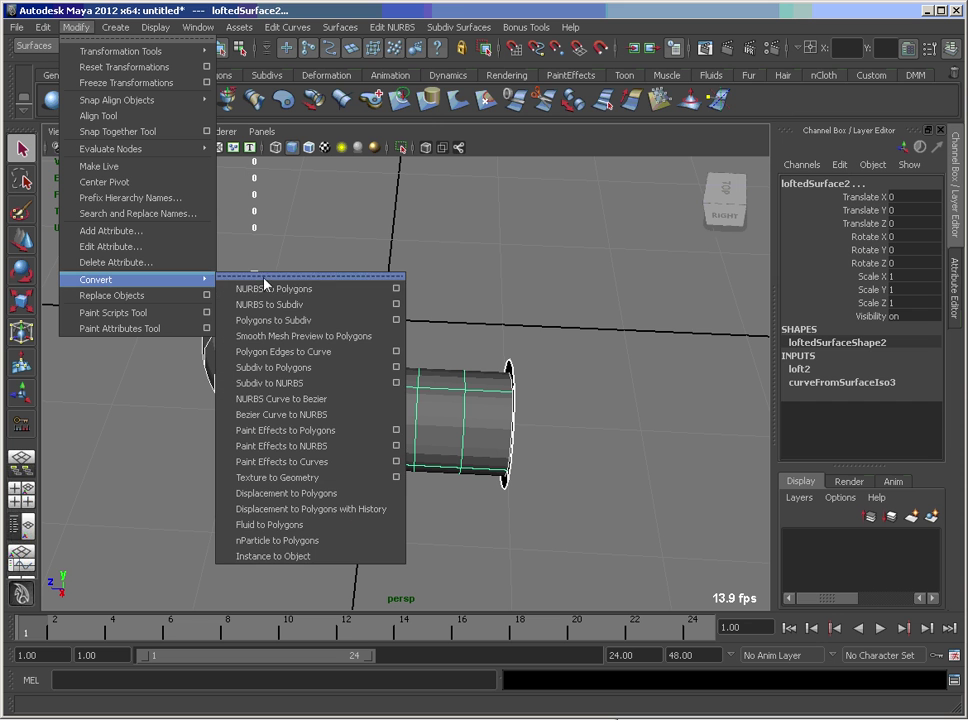
pyautogui.click(396, 289)
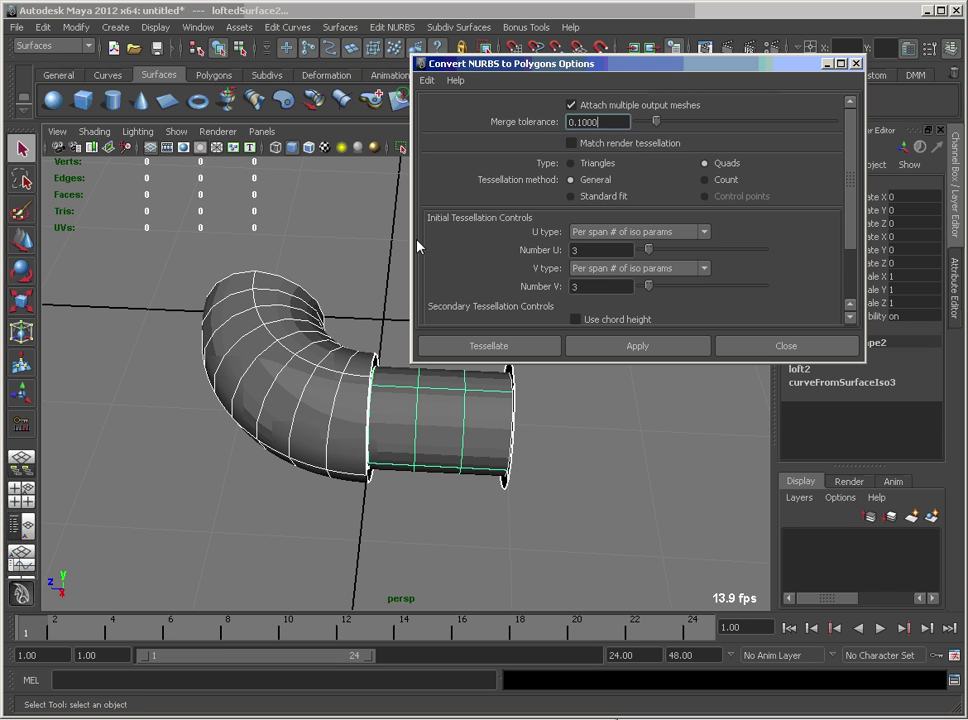
pyautogui.click(571, 104)
pyautogui.click(706, 165)
pyautogui.click(502, 348)
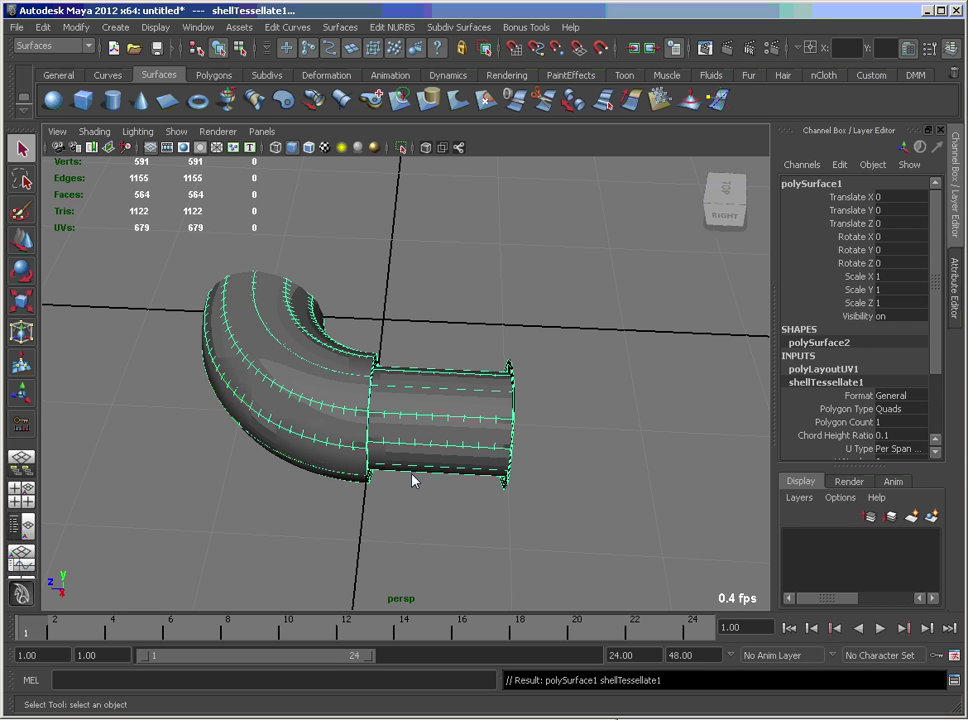
# Move the polygon mesh up to Translate Y 1.336 above the NURBS pipe.
pyautogui.press('w')
pyautogui.moveTo(382, 300); pyautogui.dragTo(378, 156)
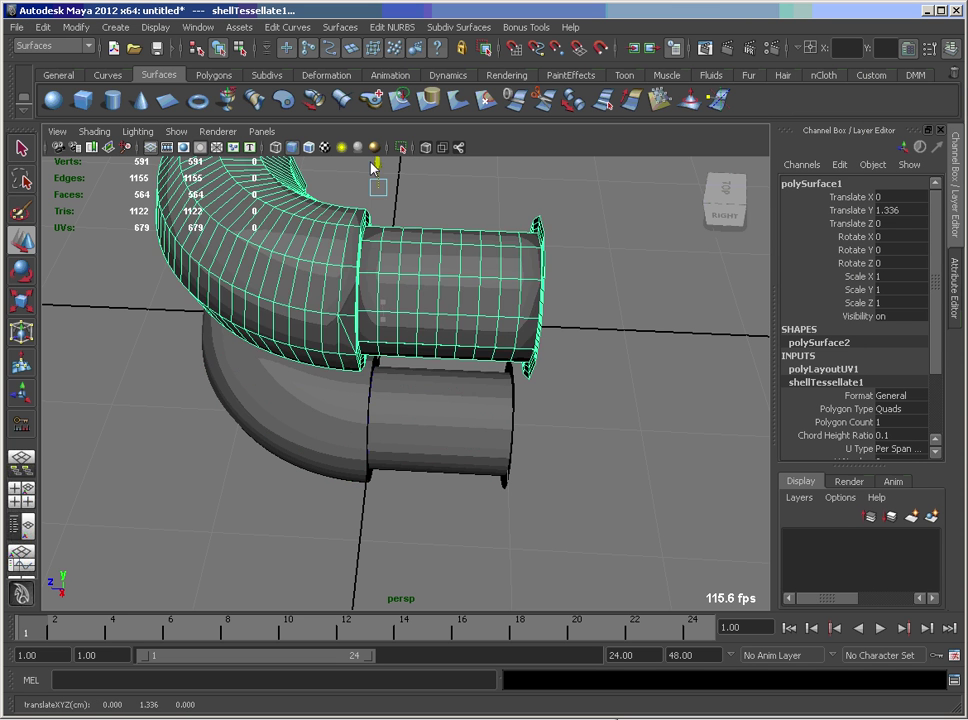
pyautogui.keyDown('alt'); pyautogui.moveTo(386, 370); pyautogui.dragTo(414, 405); pyautogui.keyUp('alt')
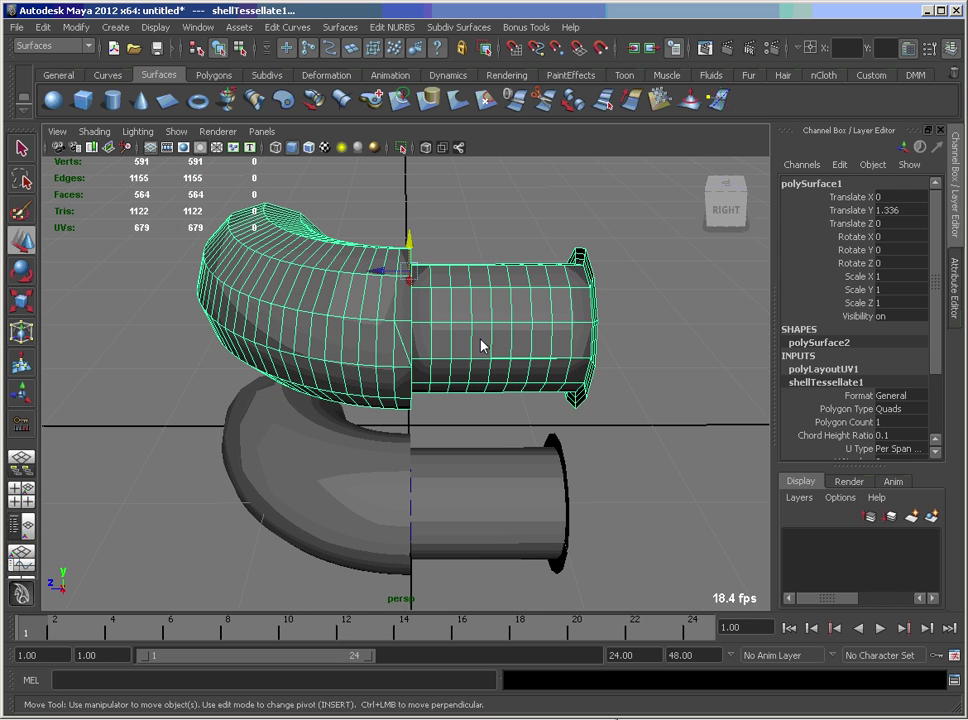
pyautogui.click(574, 235)
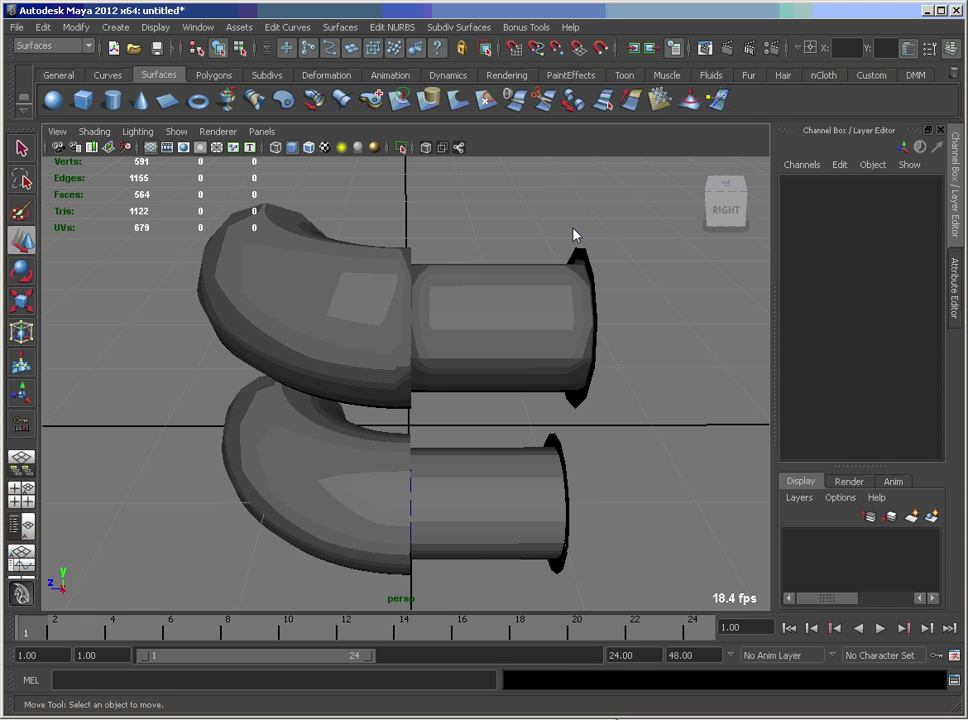
pyautogui.keyDown('alt'); pyautogui.moveTo(574, 235); pyautogui.dragTo(423, 309); pyautogui.keyUp('alt')
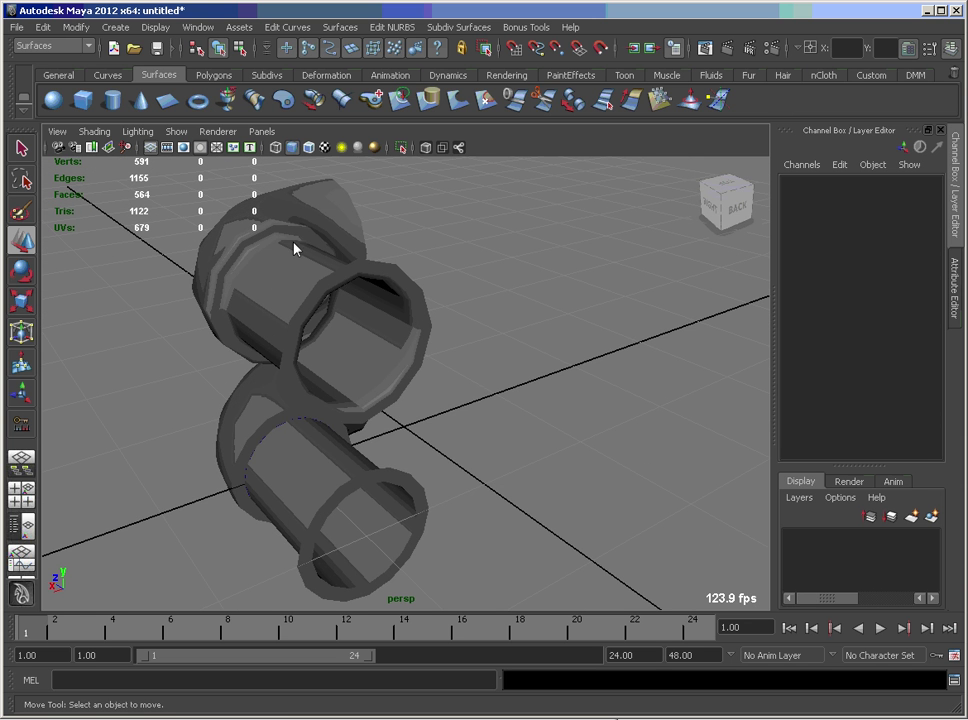
pyautogui.keyDown('alt'); pyautogui.moveTo(338, 339); pyautogui.dragTo(482, 323); pyautogui.keyUp('alt')
pyautogui.click(482, 323)
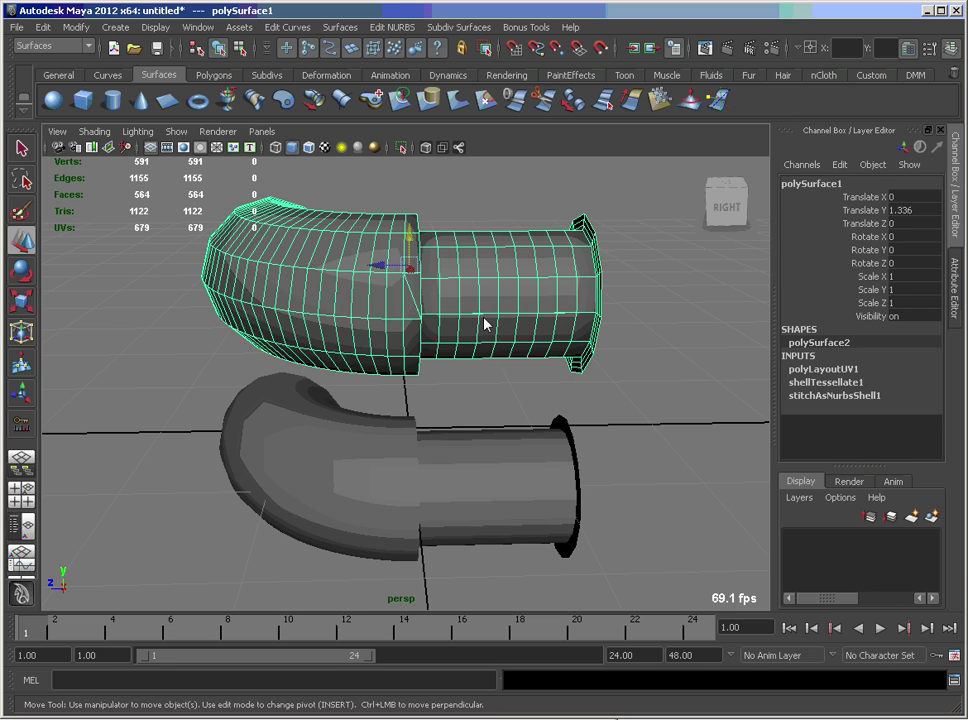
# In wireframe, inspect the overlapping seam vertices on the polygon pipe.
pyautogui.press('4')
pyautogui.moveTo(495, 352)
pyautogui.keyDown('alt'); pyautogui.mouseDown(button='right')
pyautogui.moveTo(493, 376)
pyautogui.moveTo(518, 384)
pyautogui.moveTo(615, 380)
pyautogui.mouseUp(button='right'); pyautogui.keyUp('alt')
pyautogui.keyDown('alt'); pyautogui.moveTo(615, 380); pyautogui.dragTo(543, 302); pyautogui.keyUp('alt')
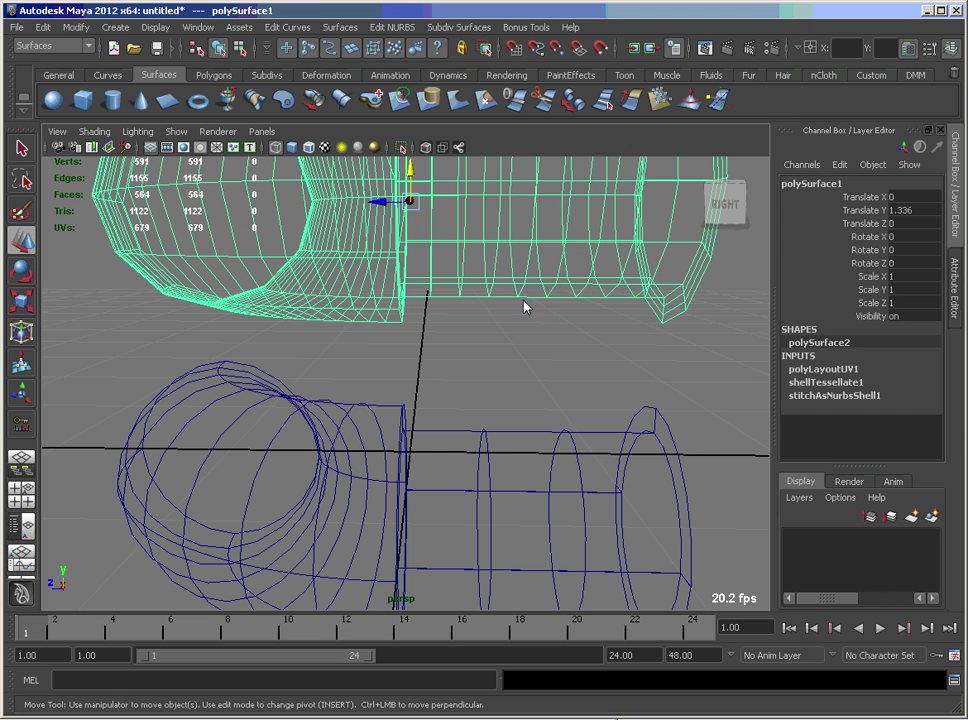
pyautogui.press('F9')
pyautogui.click(524, 300)
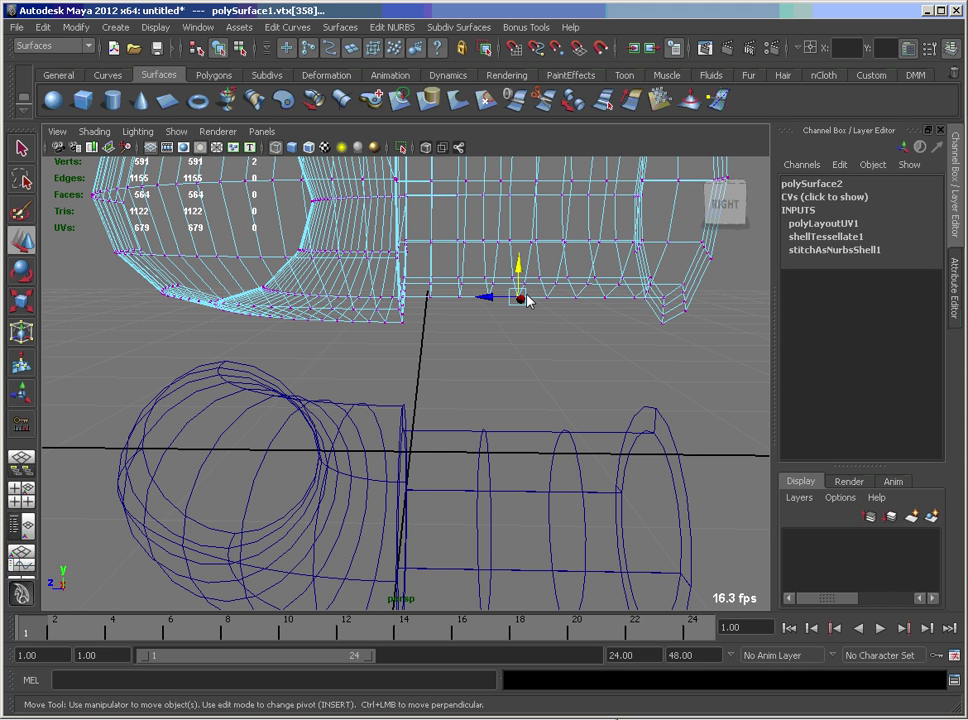
pyautogui.click(548, 318)
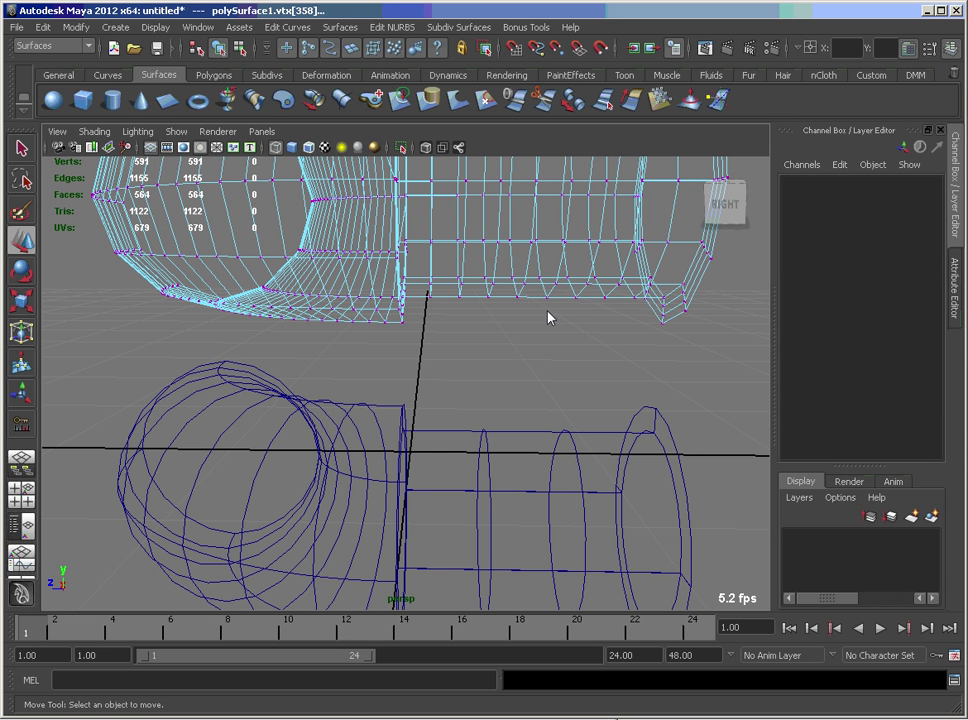
pyautogui.moveTo(548, 318); pyautogui.dragTo(553, 290)
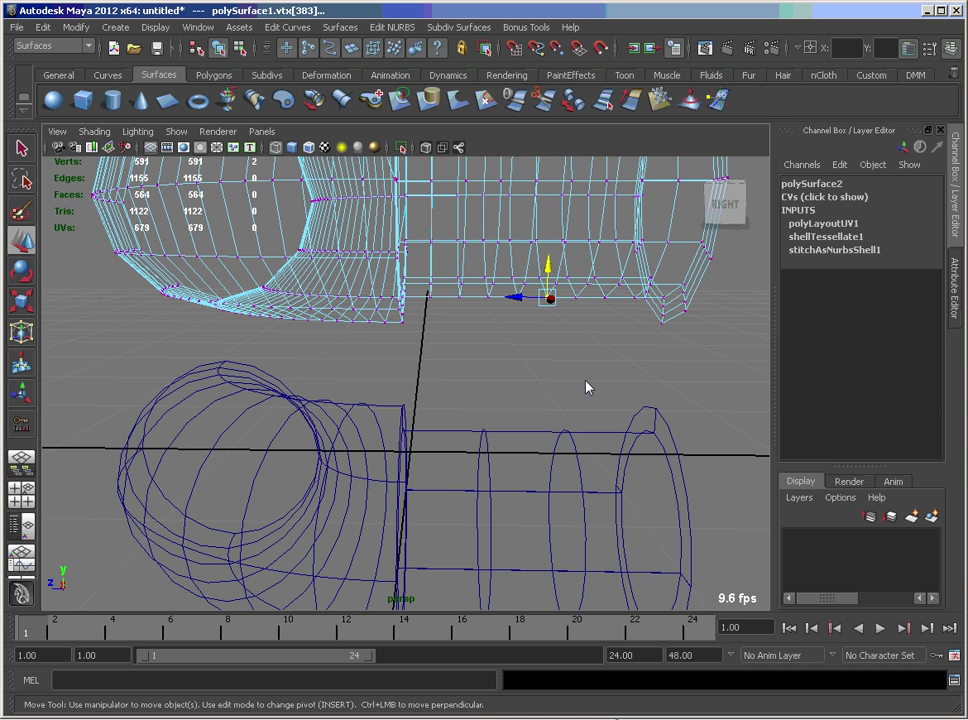
pyautogui.scroll(-5, 585, 387)
pyautogui.press('F8')
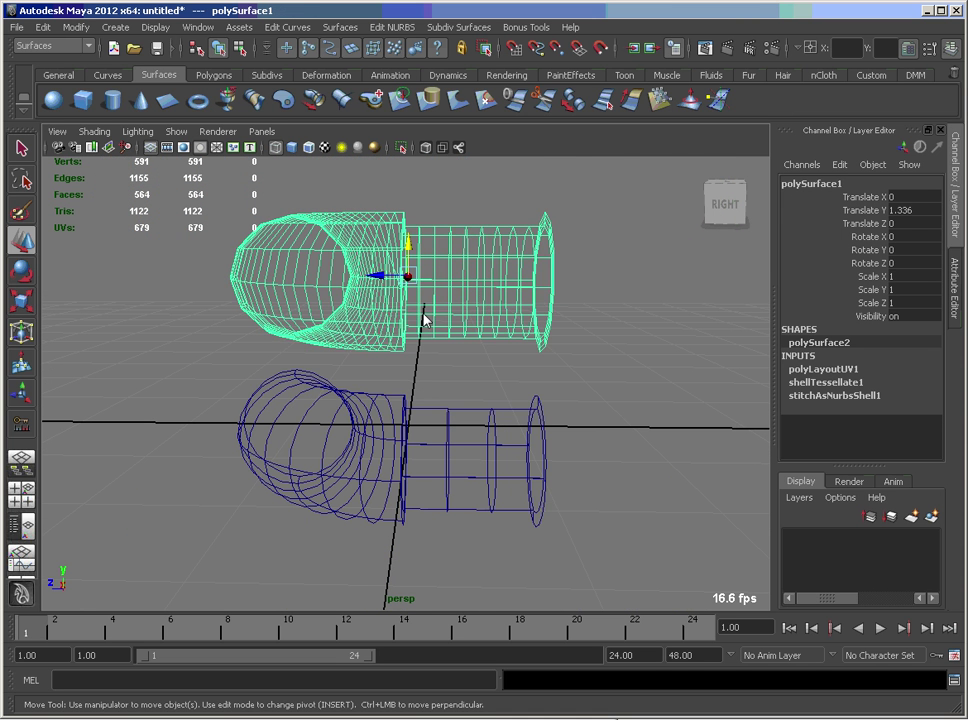
pyautogui.keyDown('alt'); pyautogui.moveTo(424, 320); pyautogui.dragTo(439, 380); pyautogui.keyUp('alt')
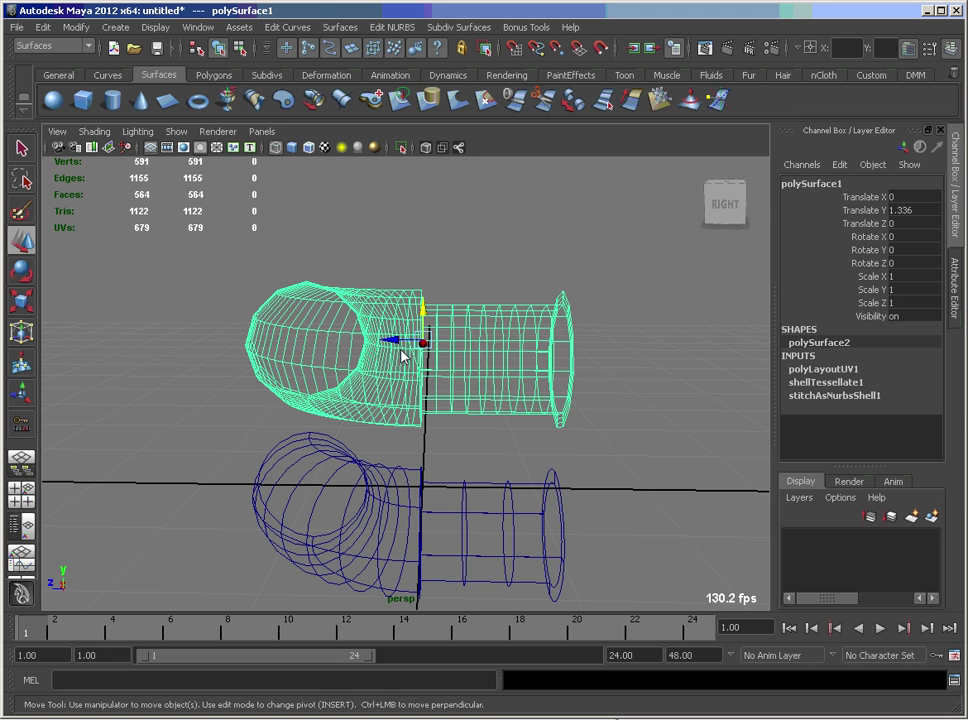
# Merge all the pipe's vertices, reducing it from 591 to 480 vertices.
pyautogui.hotkey('ctrl', 'F9')
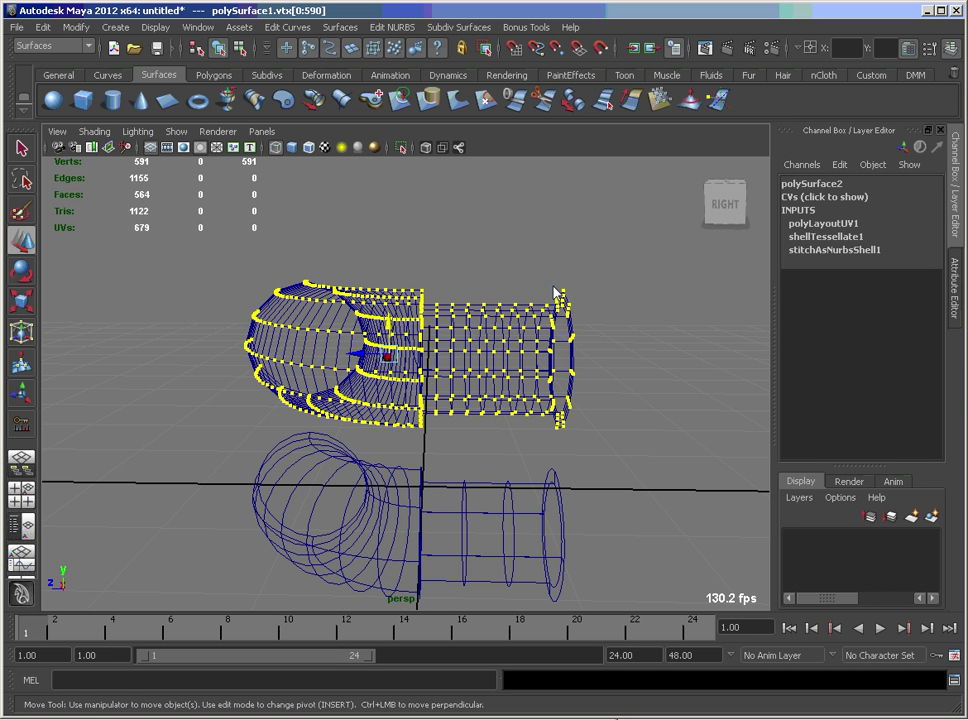
pyautogui.keyDown('shift'); pyautogui.moveTo(545, 281); pyautogui.dragTo(530, 298, button='right'); pyautogui.keyUp('shift')
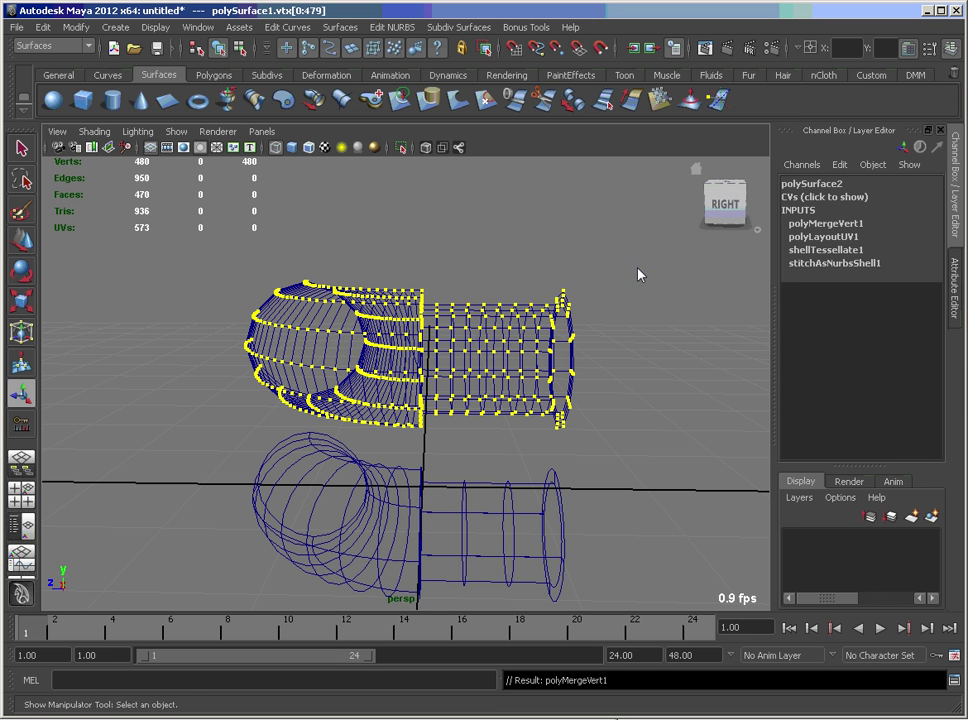
pyautogui.moveTo(640, 274)
pyautogui.keyDown('alt'); pyautogui.mouseDown()
pyautogui.moveTo(529, 365)
pyautogui.moveTo(400, 328)
pyautogui.moveTo(631, 279)
pyautogui.moveTo(636, 263)
pyautogui.moveTo(626, 266)
pyautogui.mouseUp(); pyautogui.keyUp('alt')
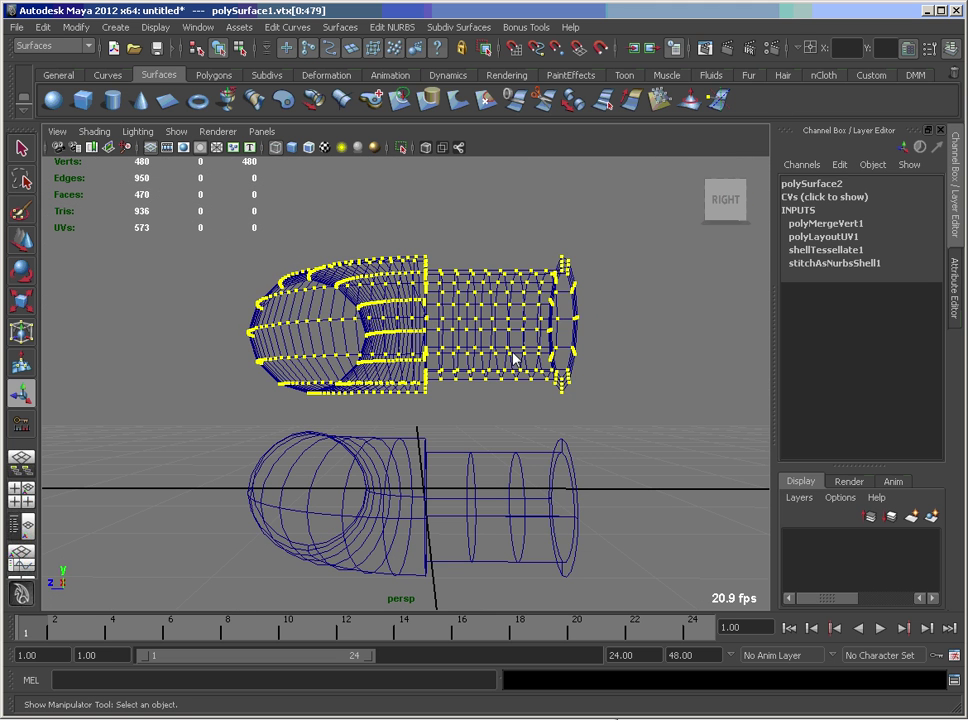
pyautogui.click(488, 398)
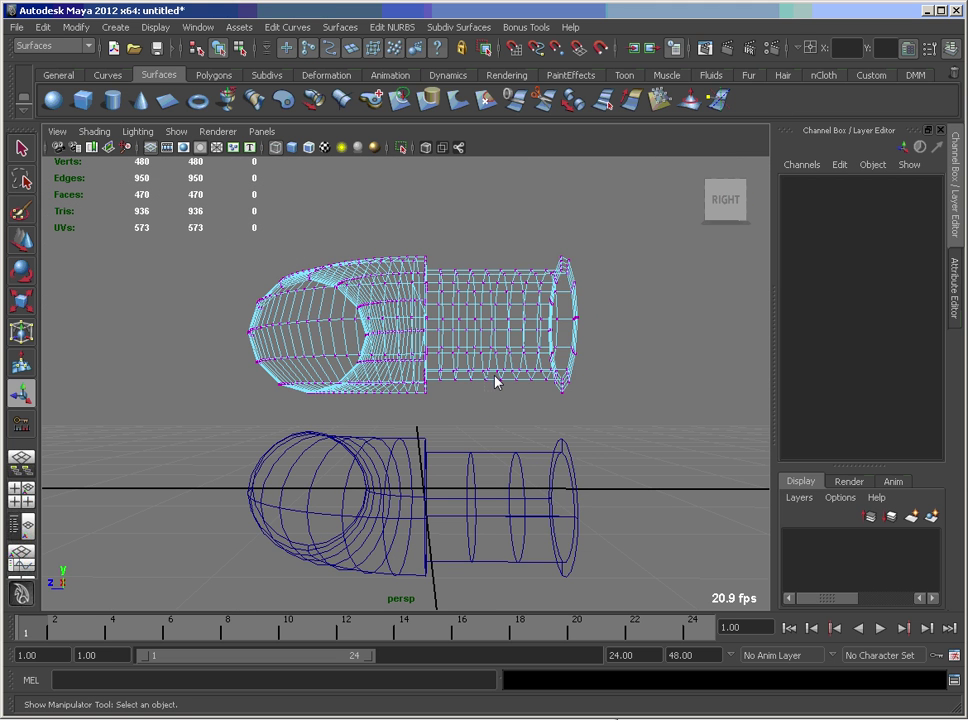
pyautogui.click(493, 386)
pyautogui.moveTo(469, 350); pyautogui.dragTo(553, 264, button='right')
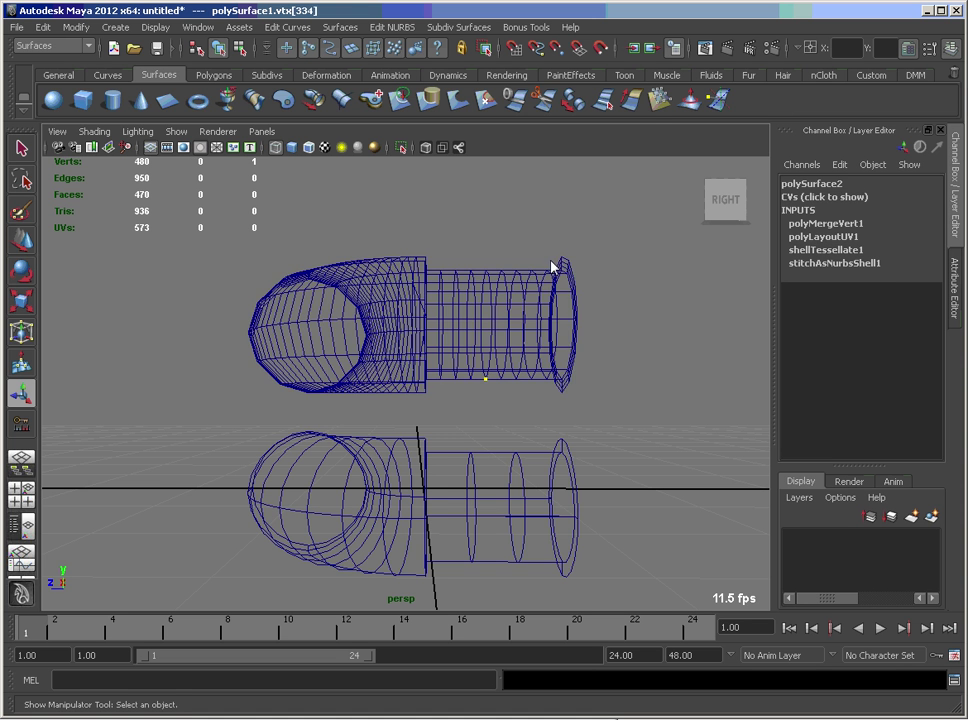
pyautogui.click(510, 290)
pyautogui.keyDown('alt'); pyautogui.moveTo(527, 339); pyautogui.dragTo(484, 337); pyautogui.keyUp('alt')
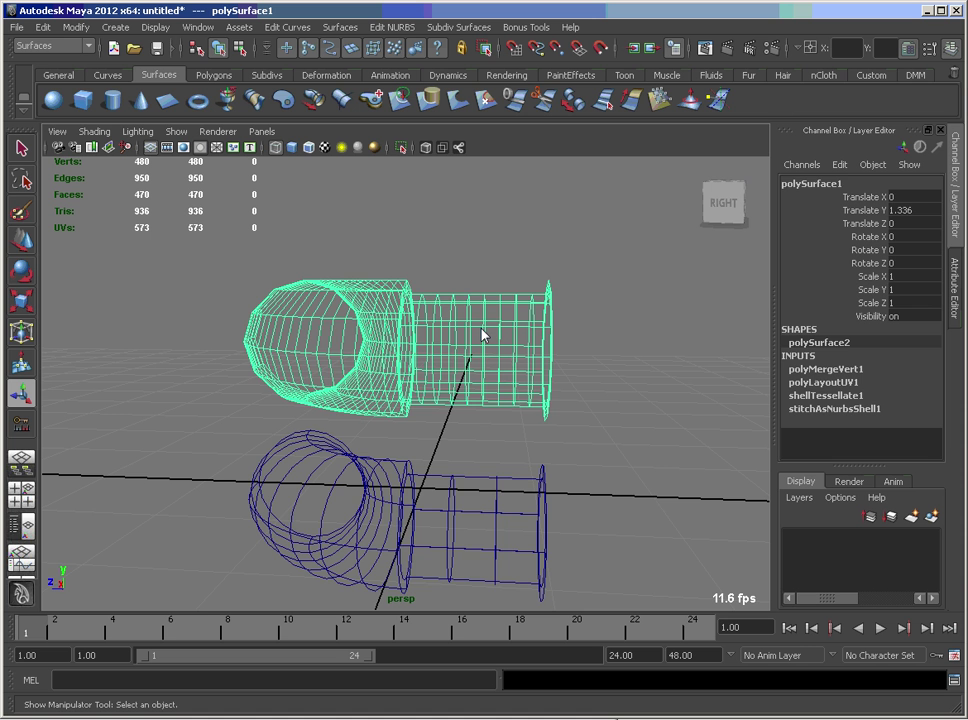
# Soften all edges of the shaded polygon pipe with a soft-edge node.
pyautogui.press('5')
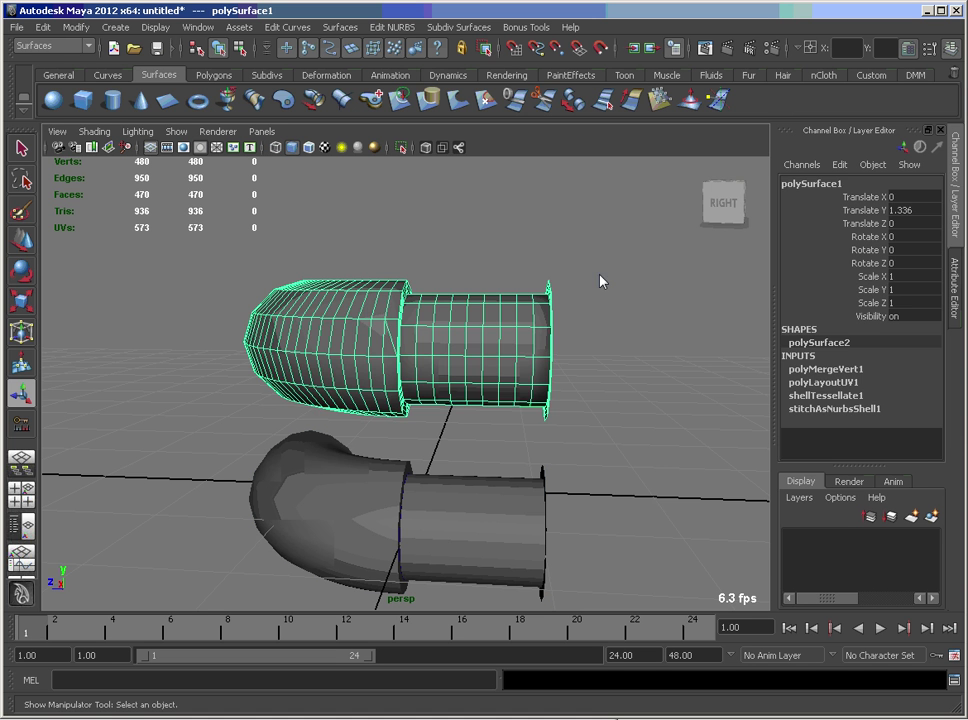
pyautogui.click(540, 279)
pyautogui.keyDown('alt'); pyautogui.moveTo(540, 279); pyautogui.dragTo(505, 318); pyautogui.keyUp('alt')
pyautogui.keyDown('alt'); pyautogui.moveTo(300, 326); pyautogui.dragTo(369, 333); pyautogui.keyUp('alt')
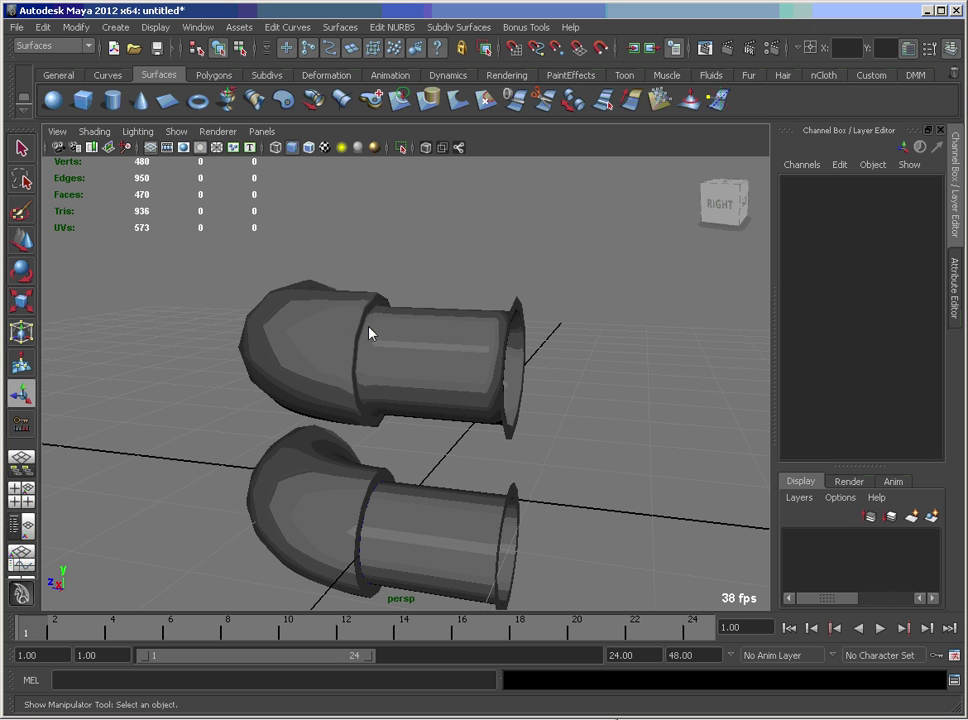
pyautogui.click(433, 344)
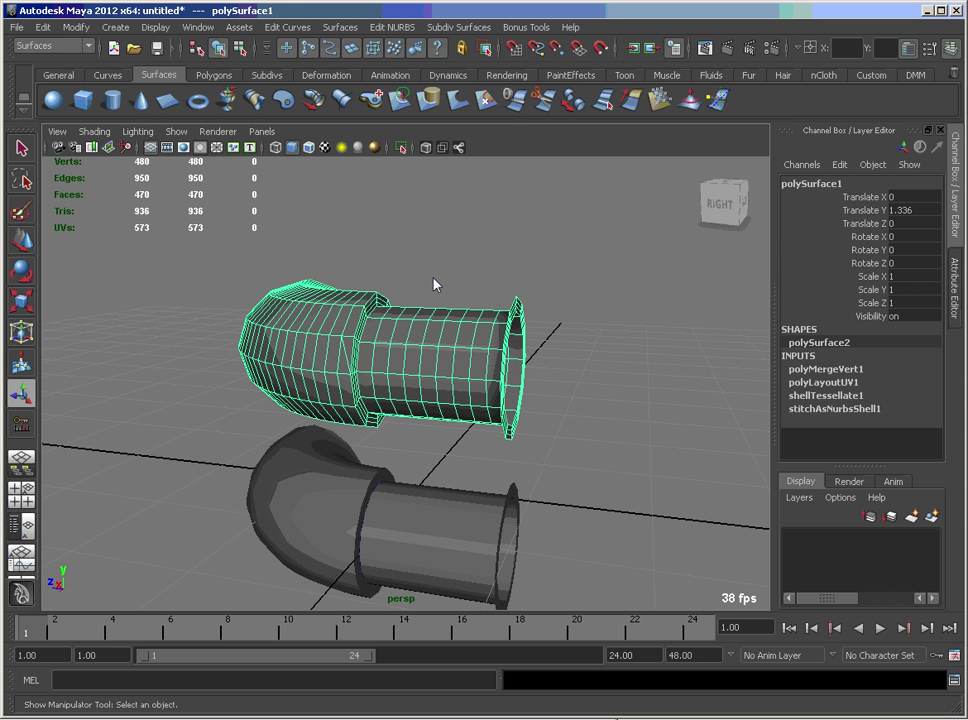
pyautogui.hotkey('ctrl', 'F10')
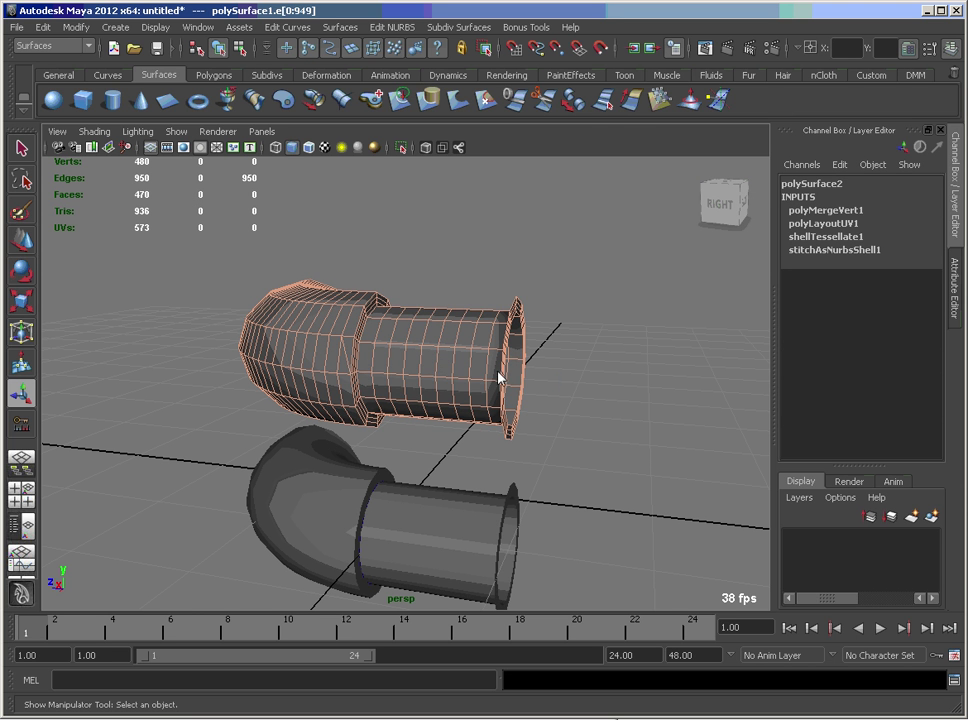
pyautogui.press('g')
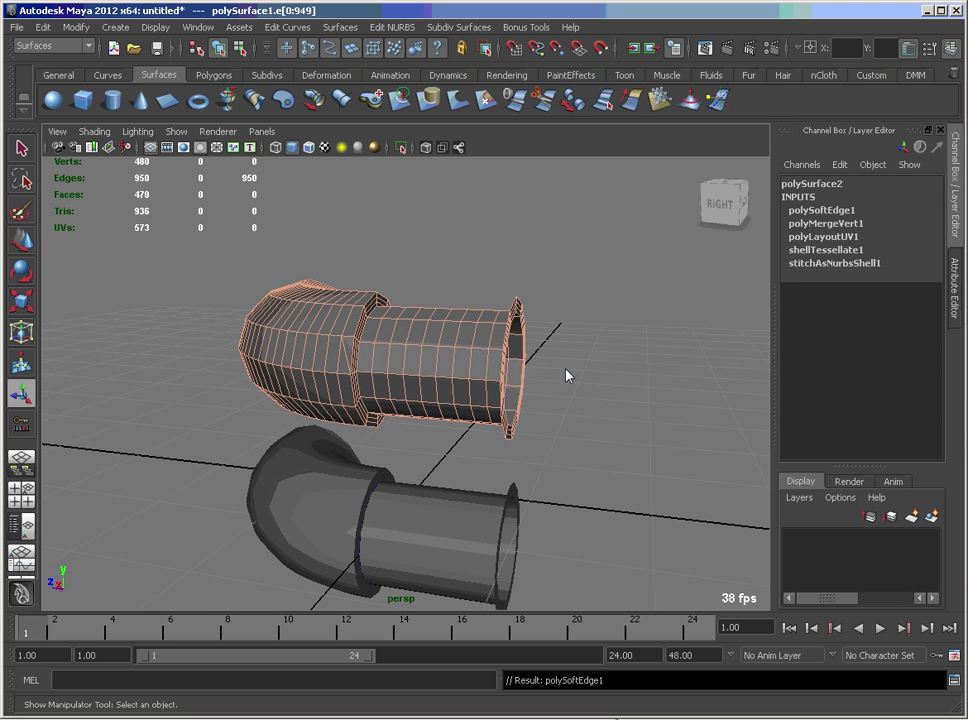
# Set the polySoftEdge1 Angle on polySurface1 to 60.
pyautogui.click(834, 211)
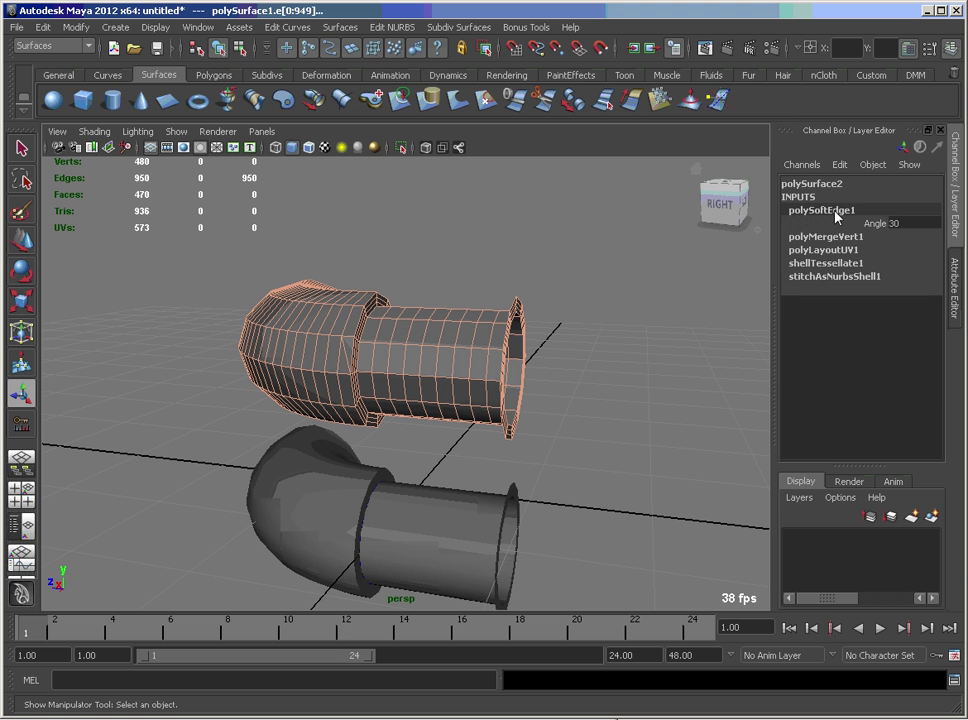
pyautogui.click(579, 380)
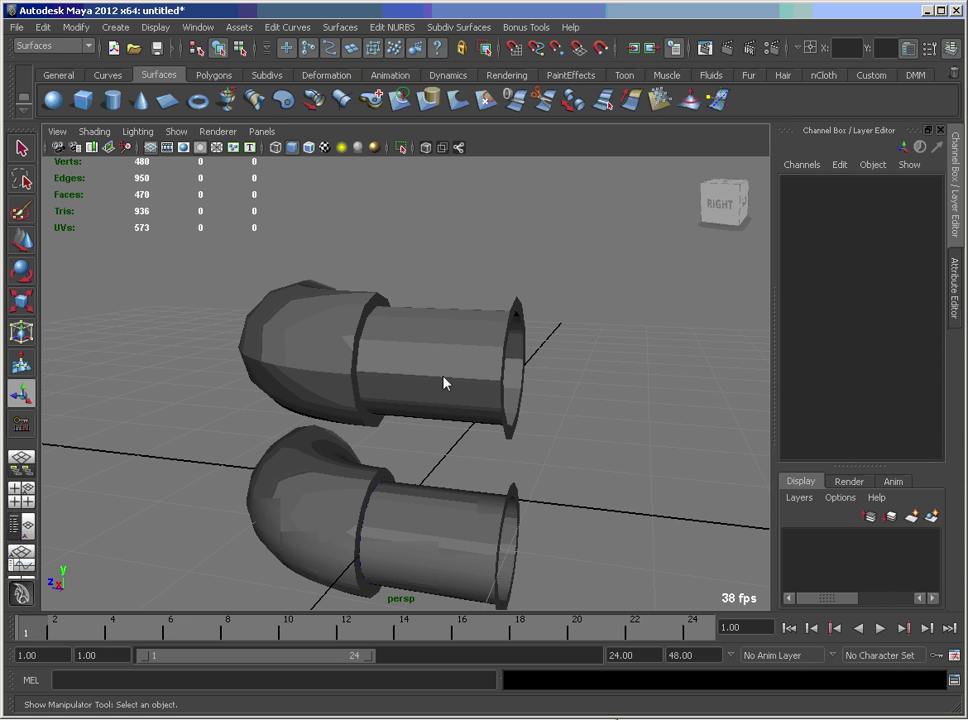
pyautogui.click(443, 382)
pyautogui.click(836, 370)
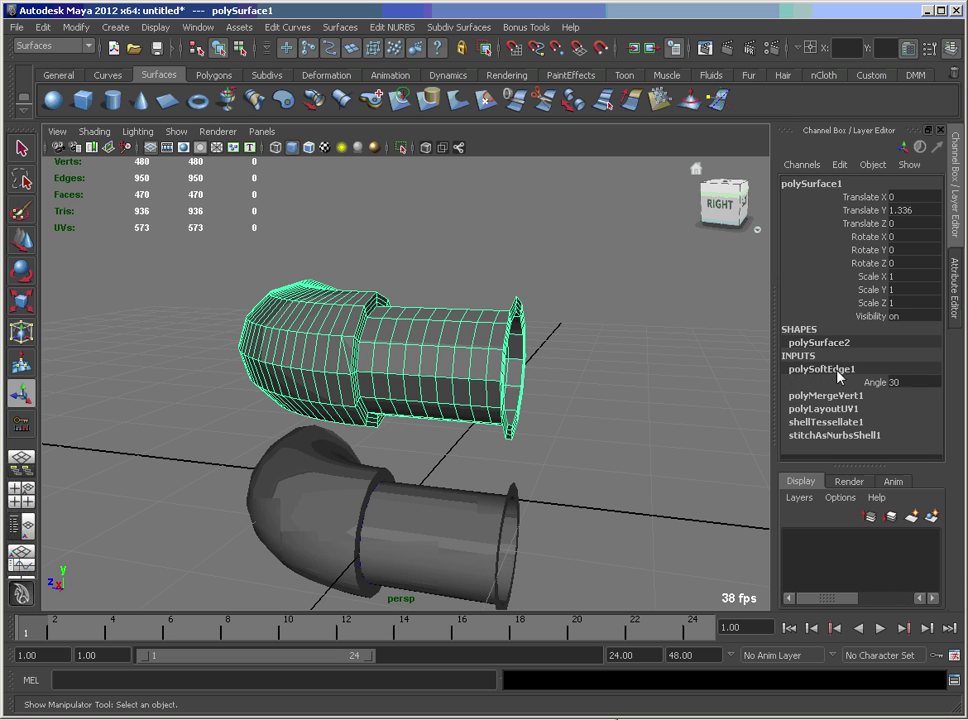
pyautogui.write('60')
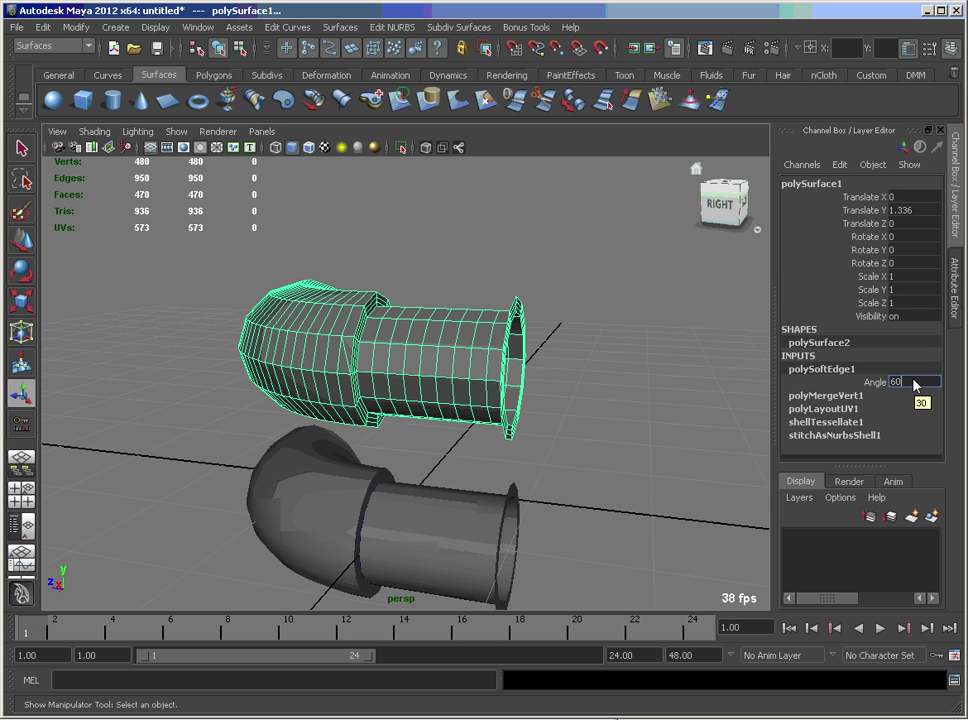
pyautogui.press('Return')
pyautogui.click(555, 374)
pyautogui.keyDown('alt'); pyautogui.moveTo(555, 374); pyautogui.dragTo(576, 380); pyautogui.keyUp('alt')
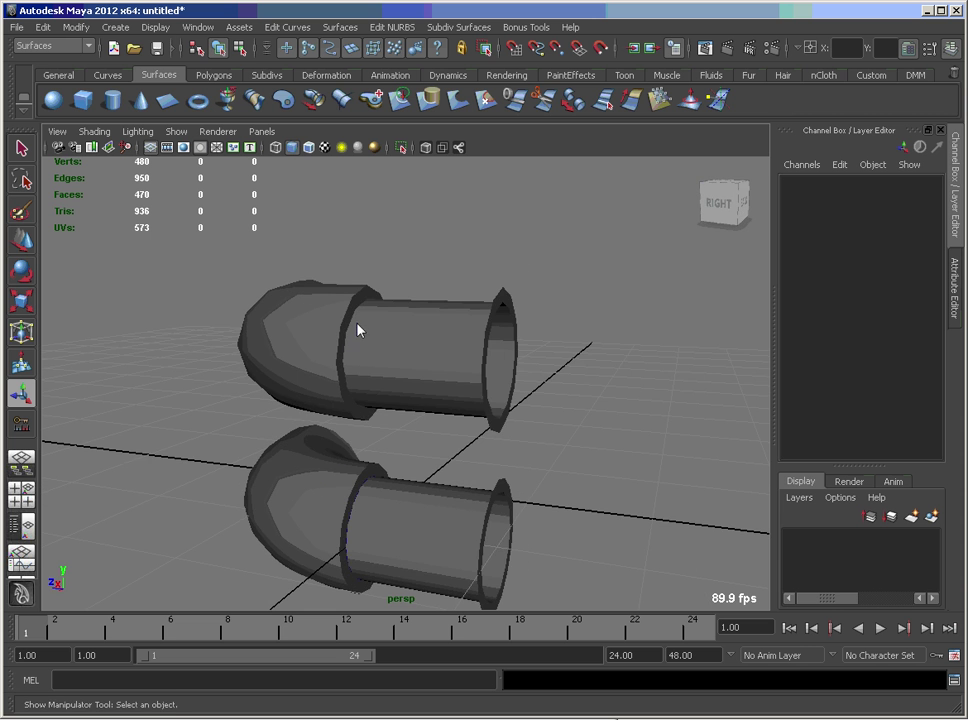
pyautogui.keyDown('alt'); pyautogui.moveTo(358, 338); pyautogui.dragTo(406, 391); pyautogui.keyUp('alt')
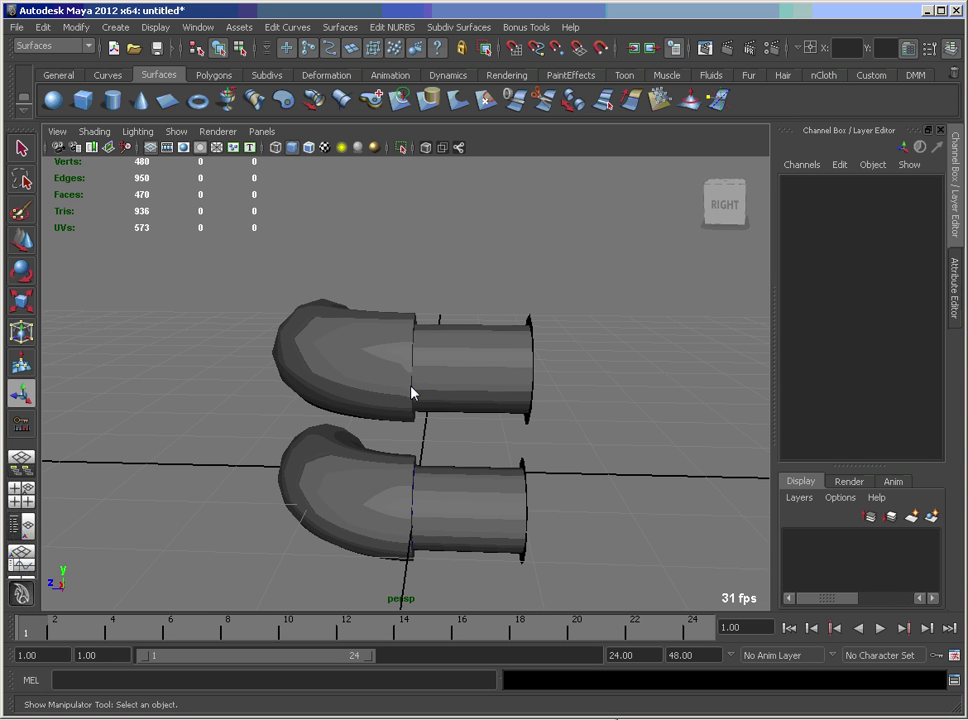
# Select the lower pipe's NURBS torus elbow.
pyautogui.click(437, 384)
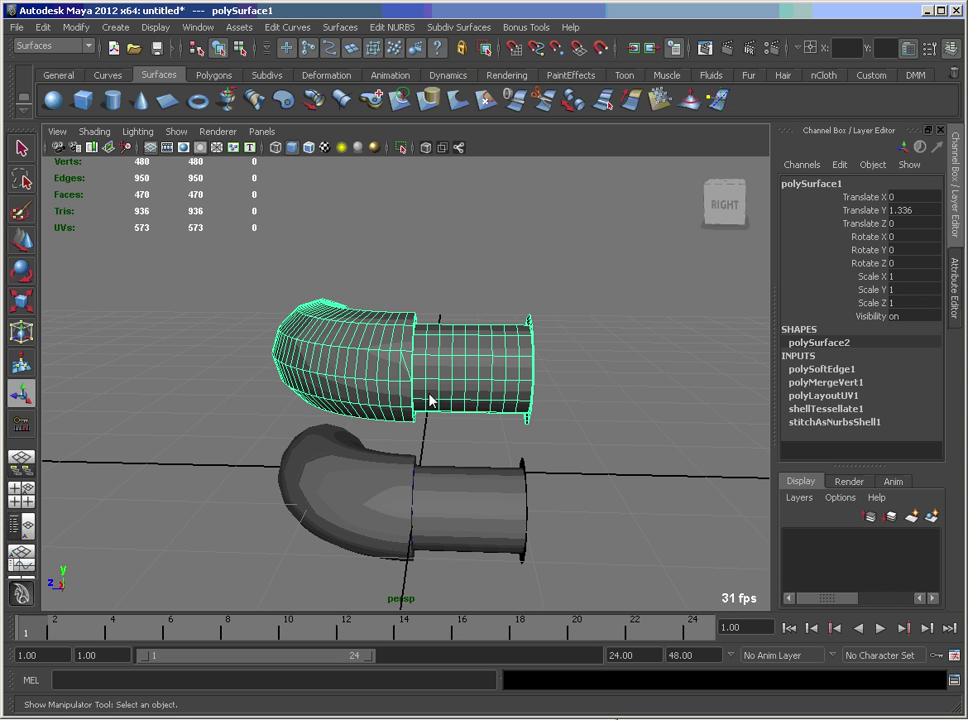
pyautogui.keyDown('alt'); pyautogui.moveTo(430, 400); pyautogui.dragTo(398, 430); pyautogui.keyUp('alt')
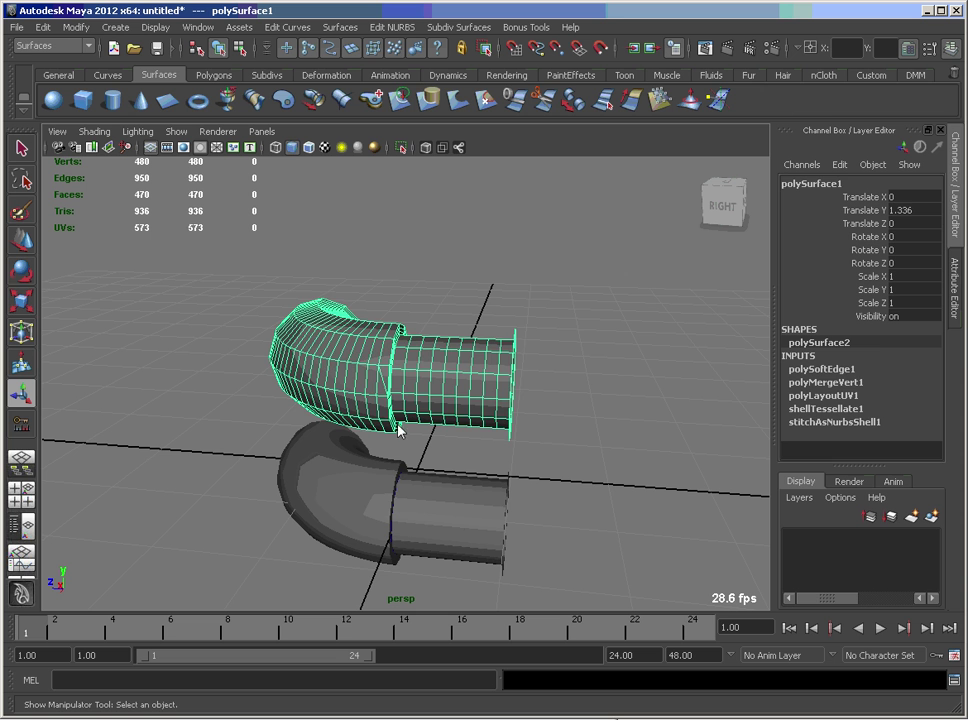
pyautogui.click(457, 519)
pyautogui.keyDown('alt'); pyautogui.moveTo(633, 424); pyautogui.dragTo(655, 383); pyautogui.keyUp('alt')
pyautogui.click(940, 410)
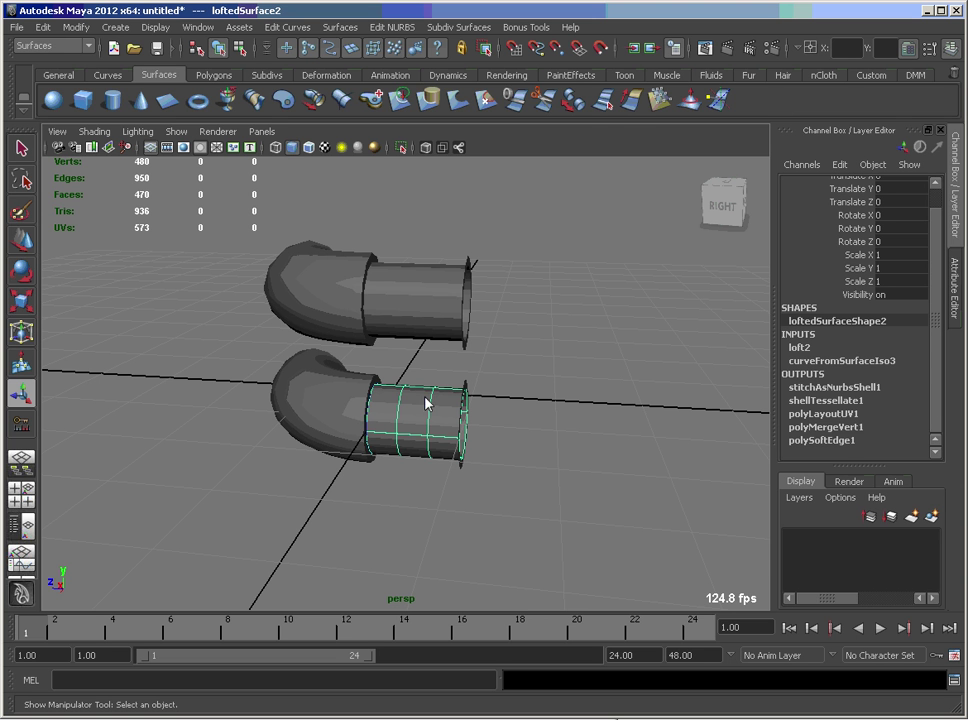
pyautogui.click(345, 412)
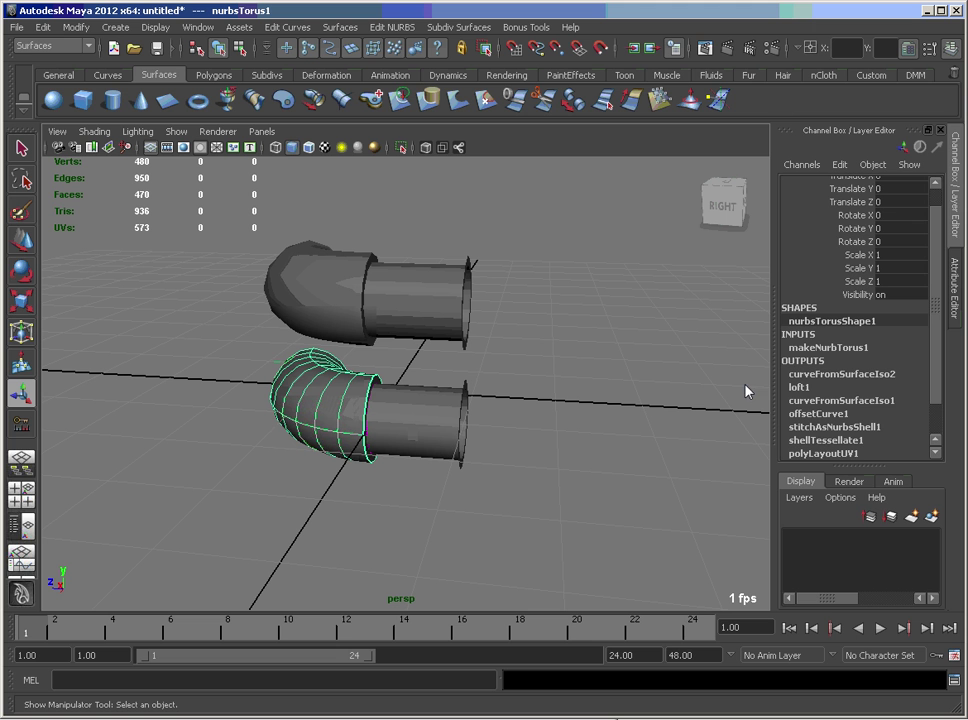
# Raise the makeNurbTorus1 Spans from 4 to 12, densifying the linked poly pipe.
pyautogui.scroll(-3, 940, 367)
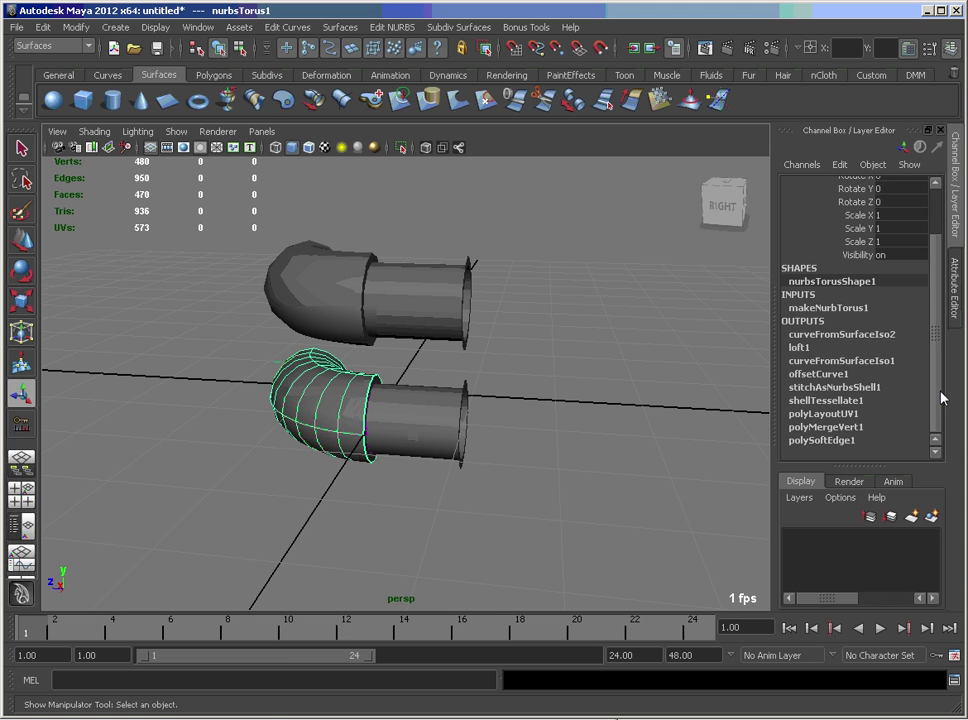
pyautogui.click(826, 308)
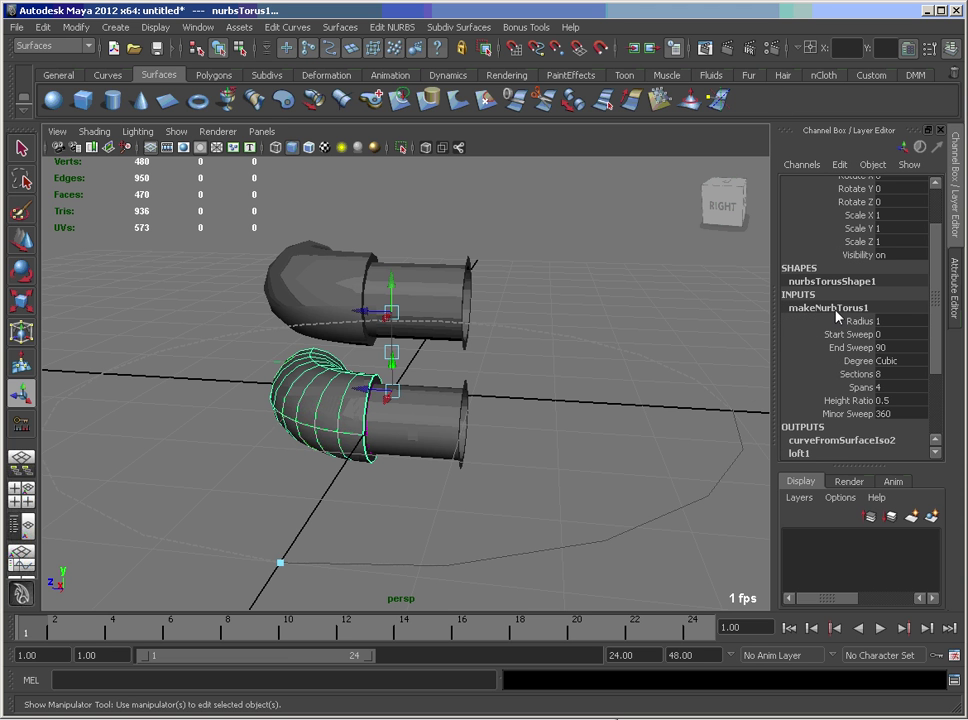
pyautogui.click(862, 388)
pyautogui.moveTo(642, 439); pyautogui.dragTo(605, 439, button='middle')
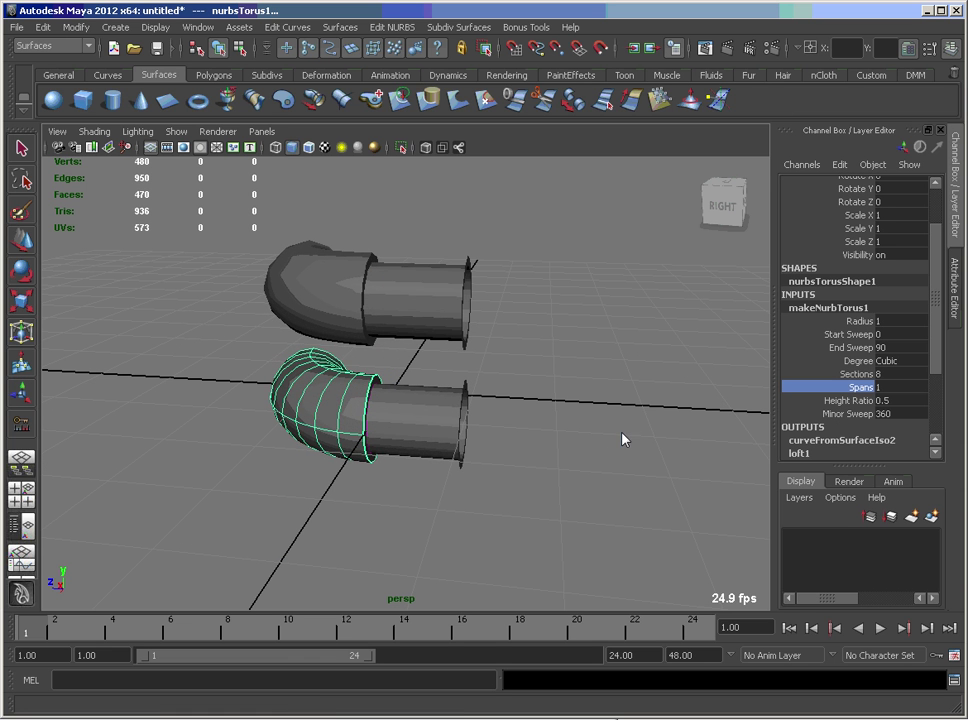
pyautogui.moveTo(673, 440); pyautogui.dragTo(704, 439, button='middle')
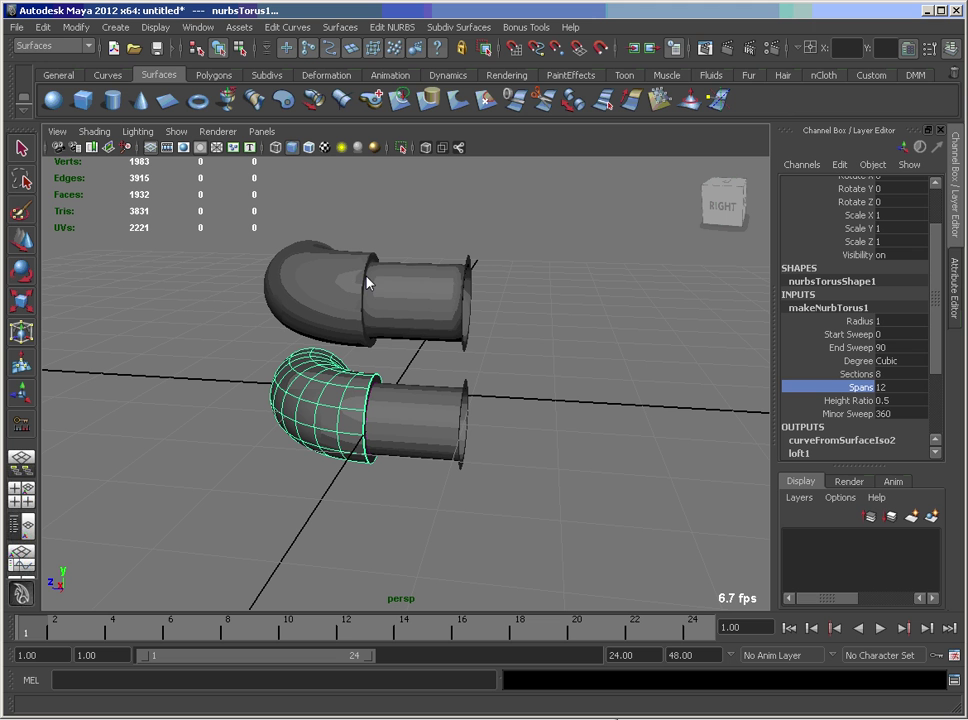
# Raise the torus elbow to 11 spans with wireframe shown, updating the poly pipe to 1815 vertices.
pyautogui.click(309, 147)
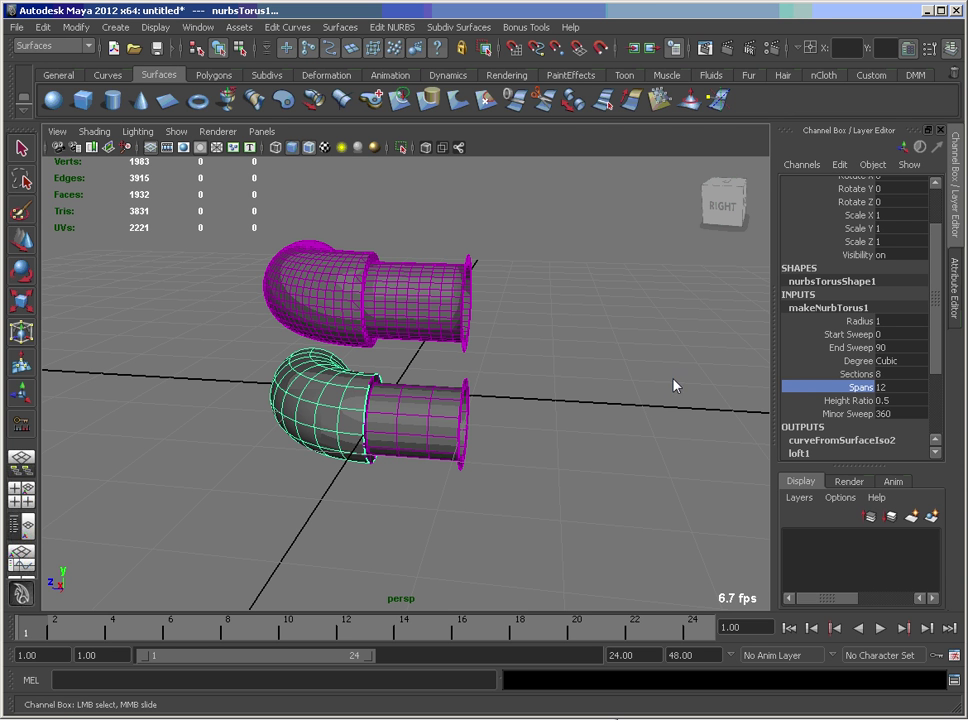
pyautogui.moveTo(669, 400); pyautogui.dragTo(382, 277, button='middle')
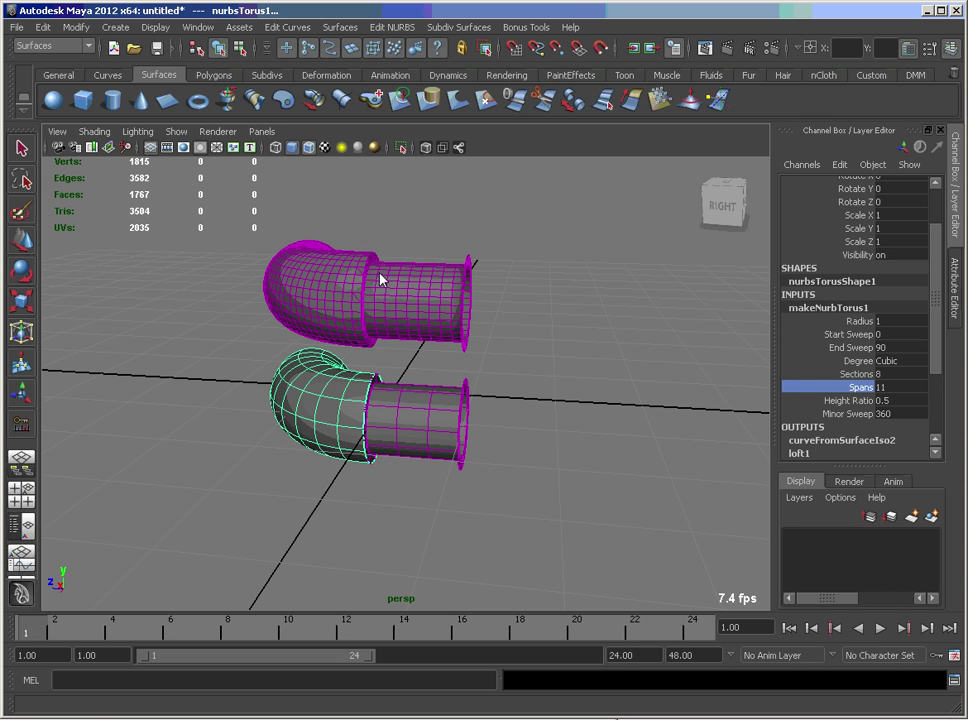
pyautogui.click(308, 148)
# Deselect the torus, orbit in close on the pipes, and bring up the Script Editor.
pyautogui.click(376, 206)
pyautogui.press('t')
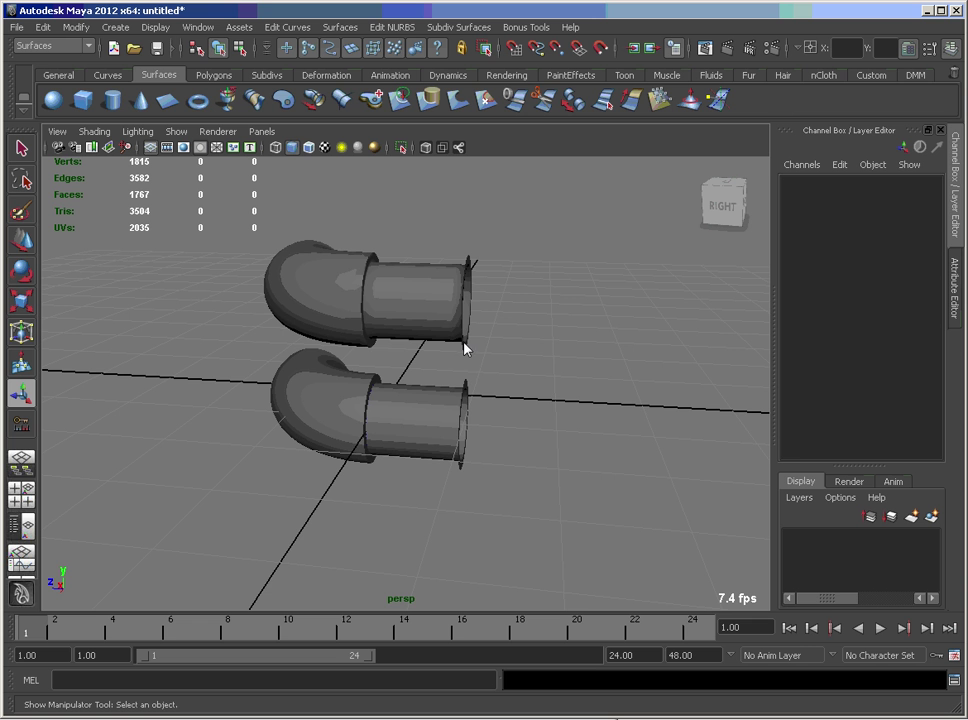
pyautogui.keyDown('alt'); pyautogui.moveTo(439, 320); pyautogui.dragTo(471, 404); pyautogui.keyUp('alt')
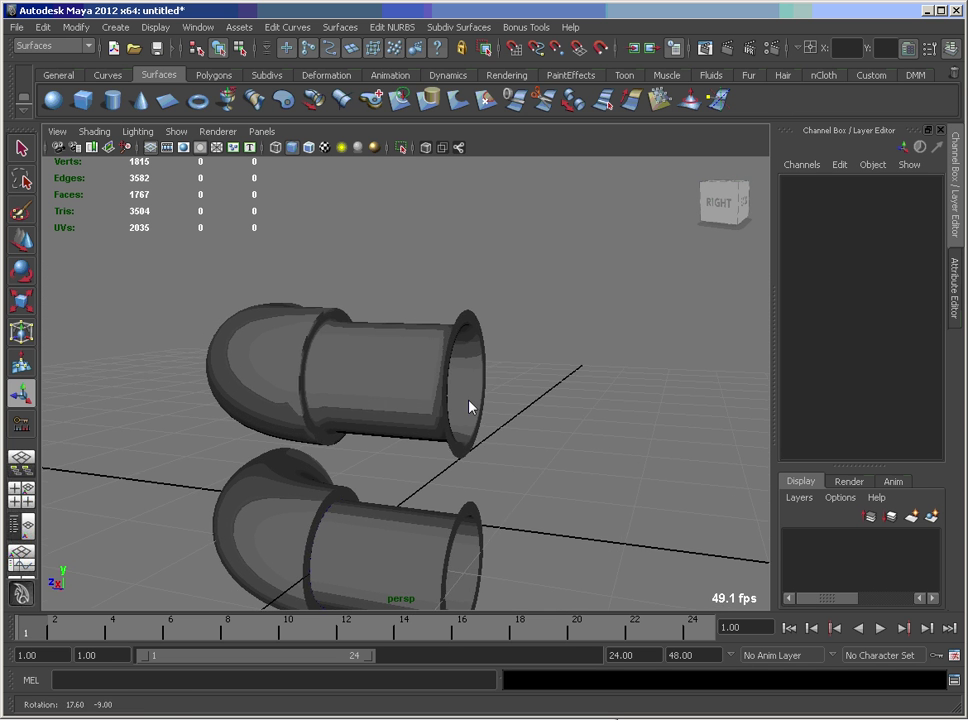
pyautogui.scroll(3, 346, 395)
pyautogui.keyDown('alt'); pyautogui.moveTo(329, 374); pyautogui.dragTo(369, 380); pyautogui.keyUp('alt')
pyautogui.keyDown('alt'); pyautogui.moveTo(369, 380); pyautogui.dragTo(349, 328, button='right'); pyautogui.keyUp('alt')
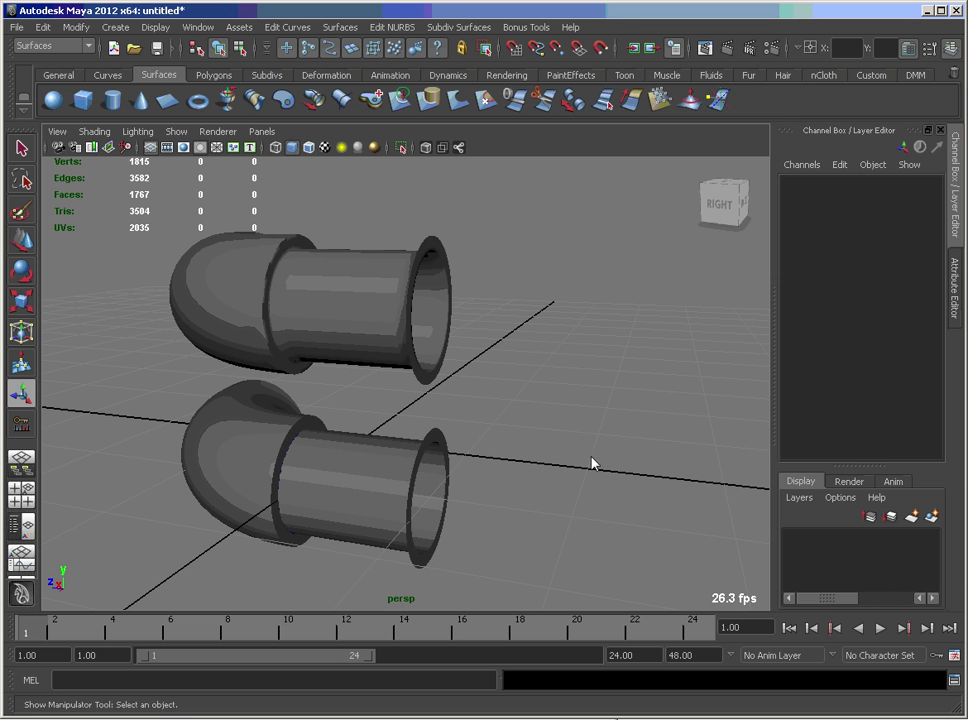
pyautogui.click(953, 681)
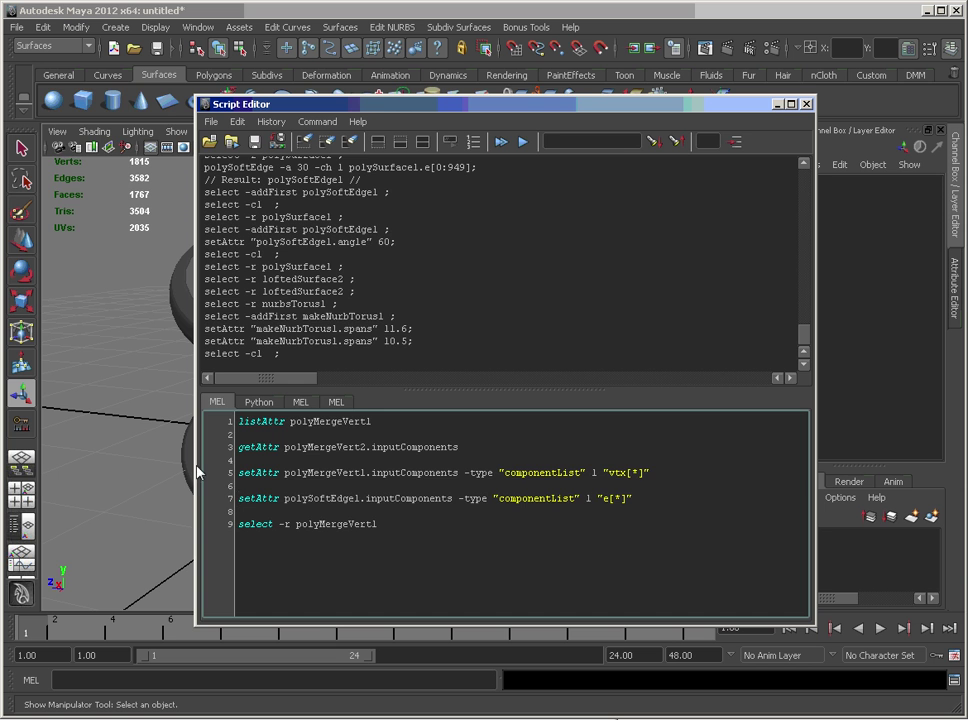
# Widen the Script Editor and enlarge its text, select the upper poly pipe, then restore the editor.
pyautogui.moveTo(198, 471); pyautogui.dragTo(54, 471)
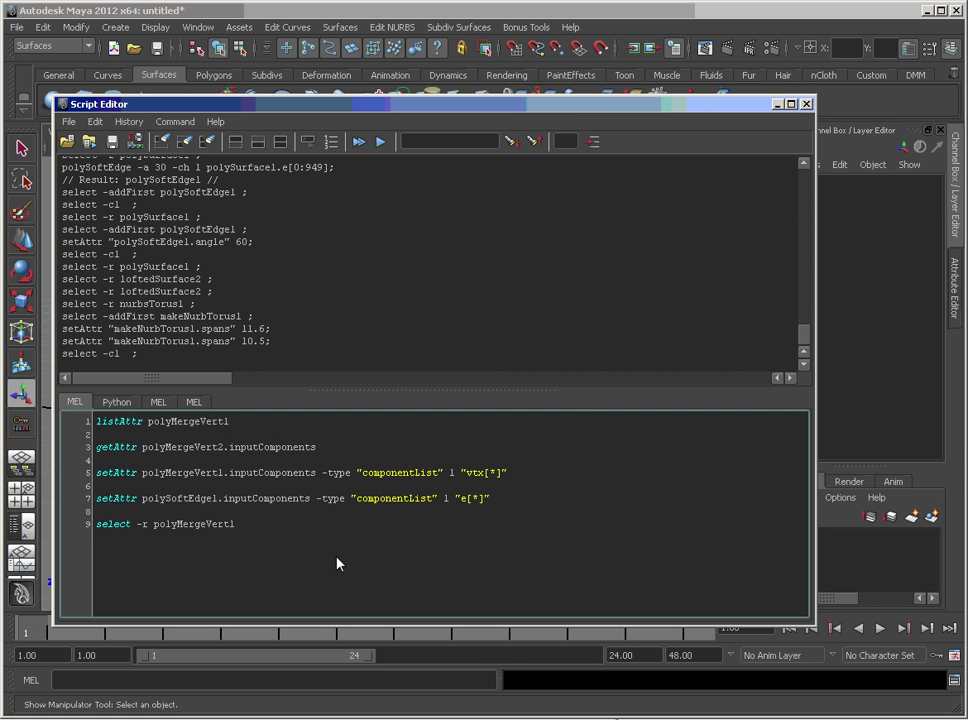
pyautogui.keyDown('ctrl'); pyautogui.scroll(3, 337, 562); pyautogui.keyUp('ctrl')
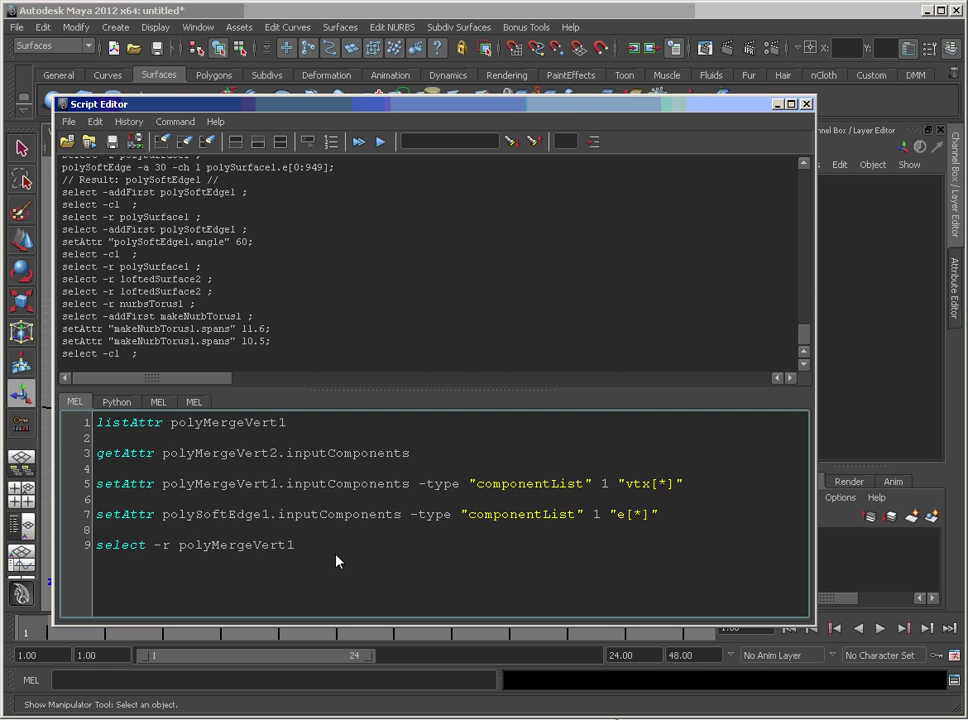
pyautogui.keyDown('ctrl'); pyautogui.scroll(1, 337, 562); pyautogui.keyUp('ctrl')
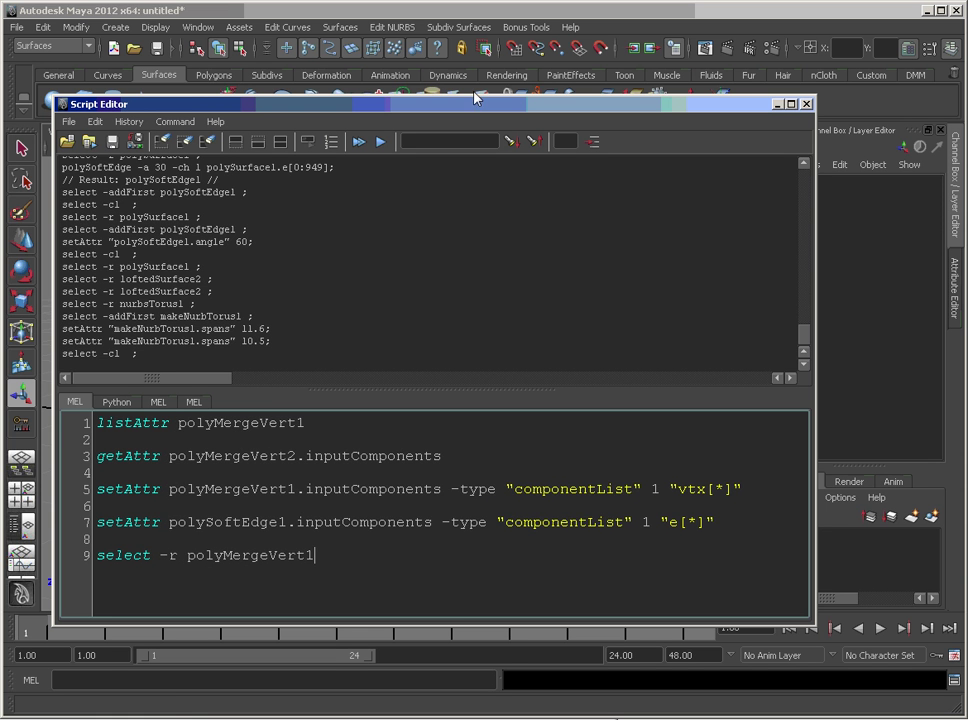
pyautogui.click(776, 105)
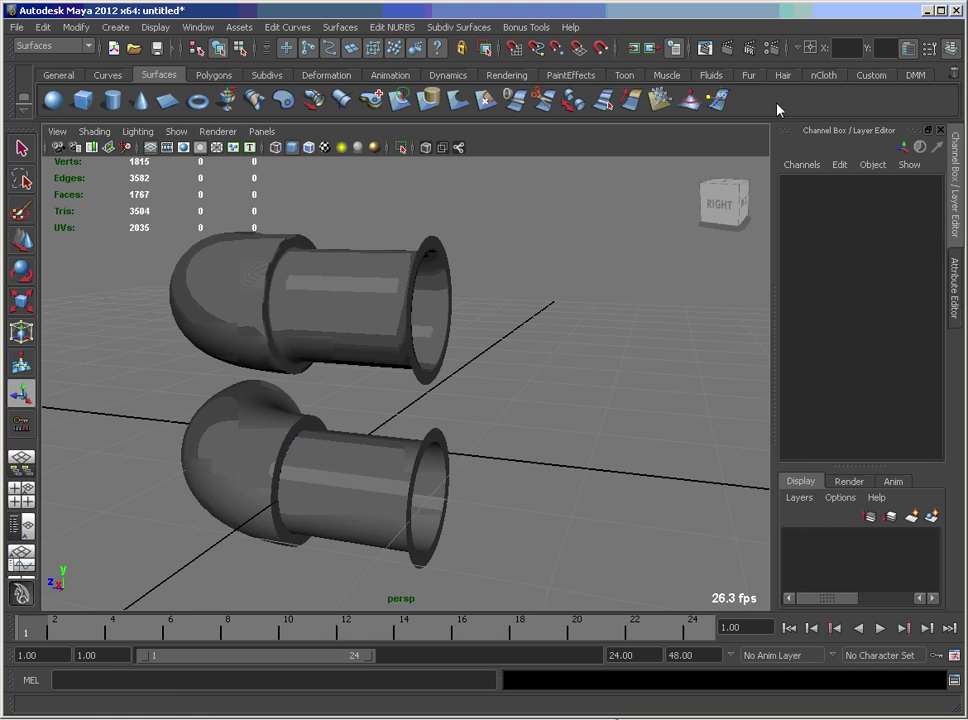
pyautogui.click(376, 313)
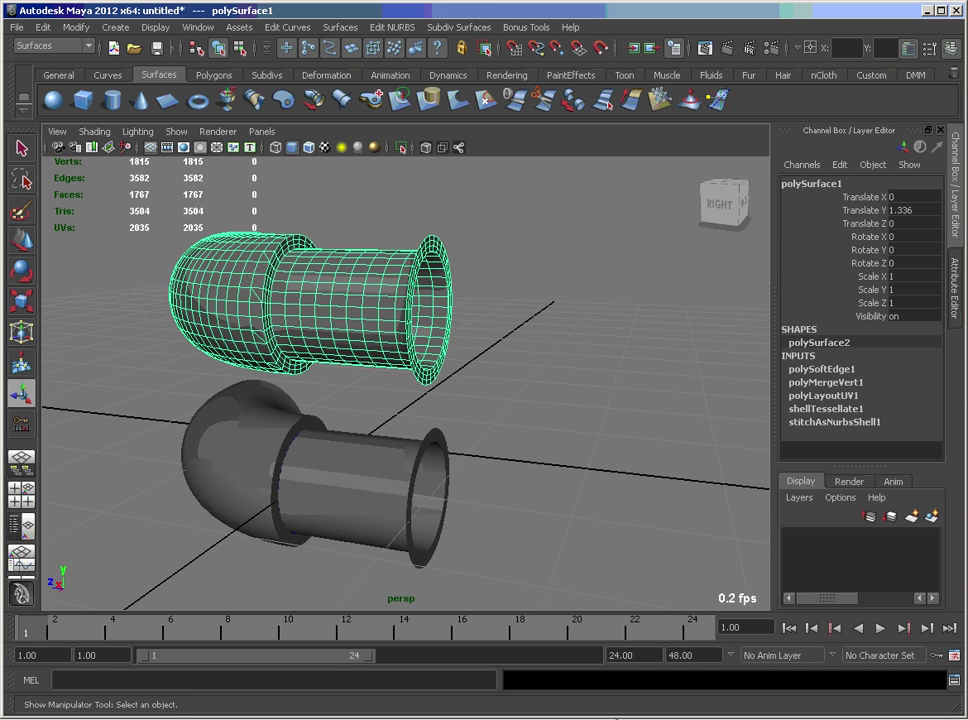
pyautogui.hotkey('alt', 'Tab')
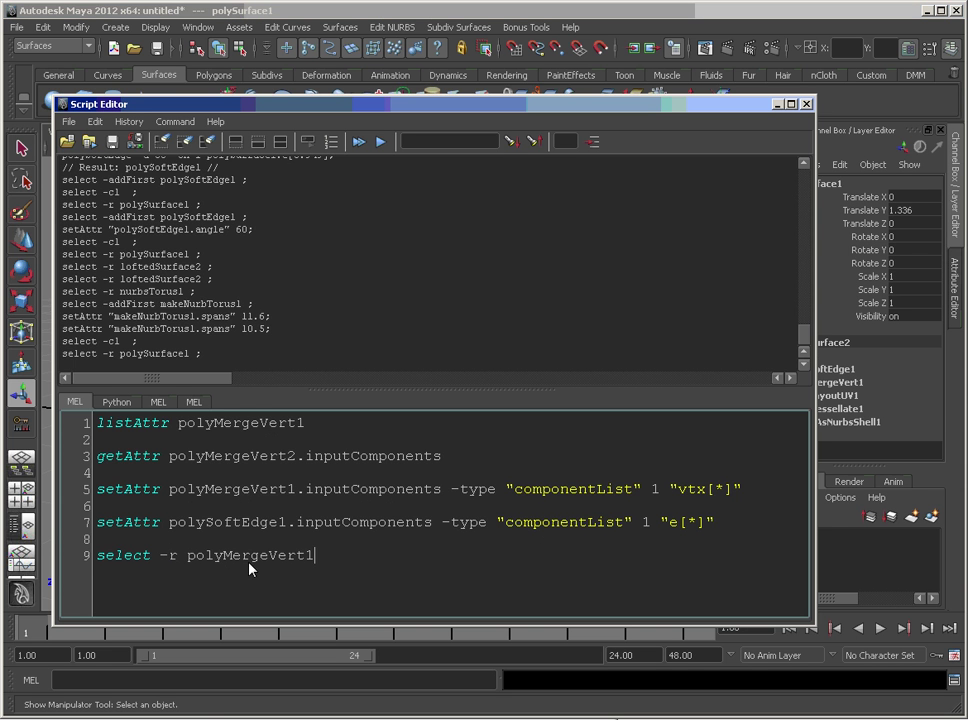
# Run the listAttr line on polyMergeVert1, then query polyMergeVert2's inputComponents, which errors.
pyautogui.doubleClick(195, 425)
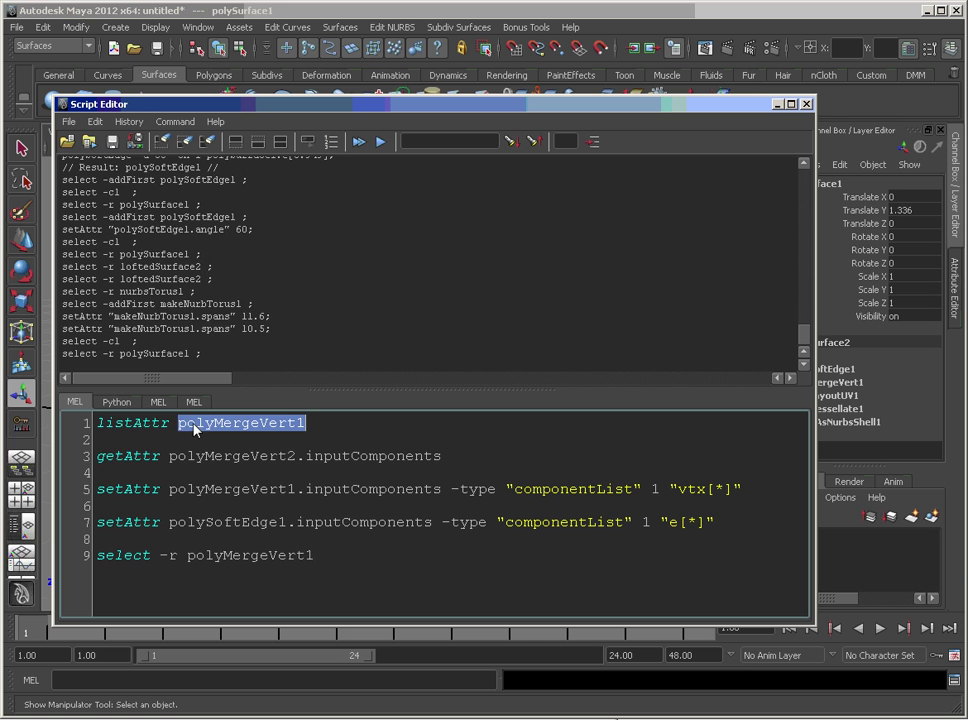
pyautogui.tripleClick(193, 425)
pyautogui.hotkey('ctrl', 'Return')
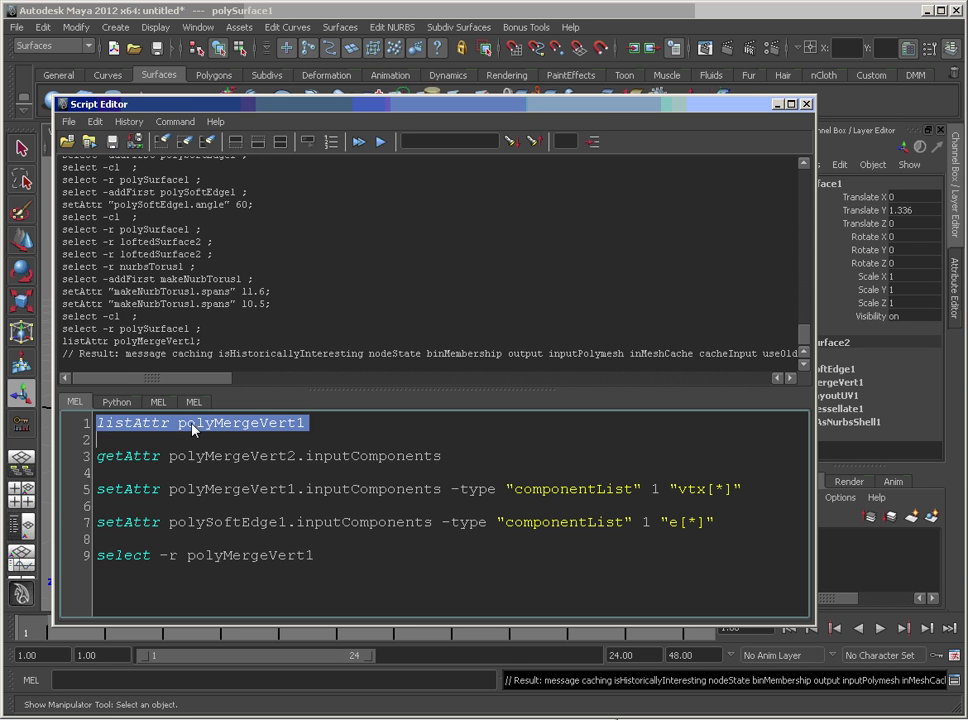
pyautogui.moveTo(166, 380); pyautogui.dragTo(333, 393)
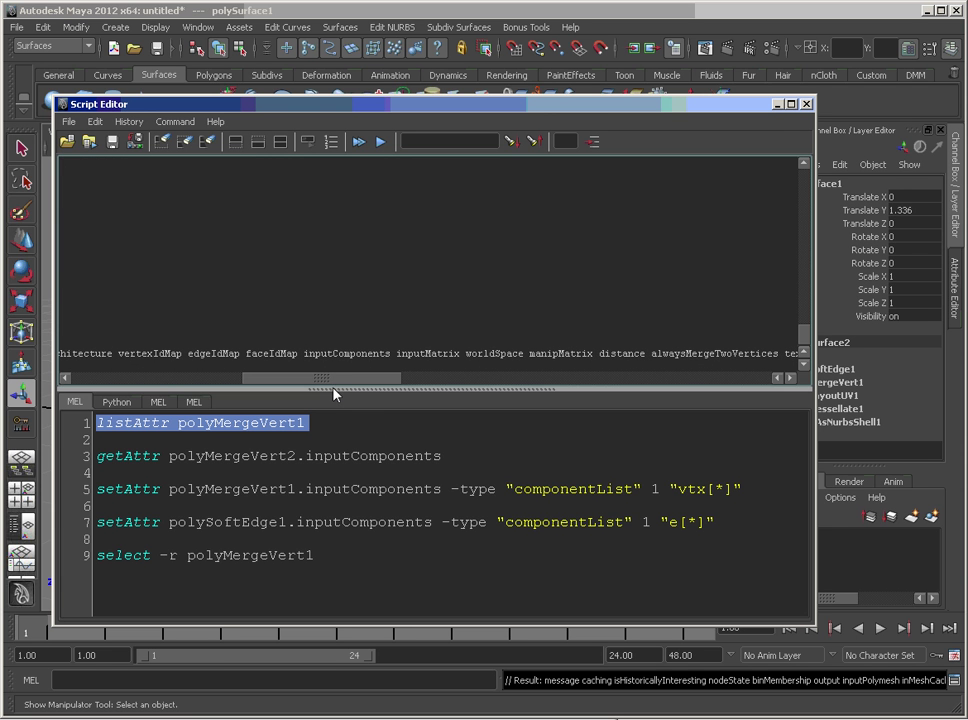
pyautogui.doubleClick(347, 353)
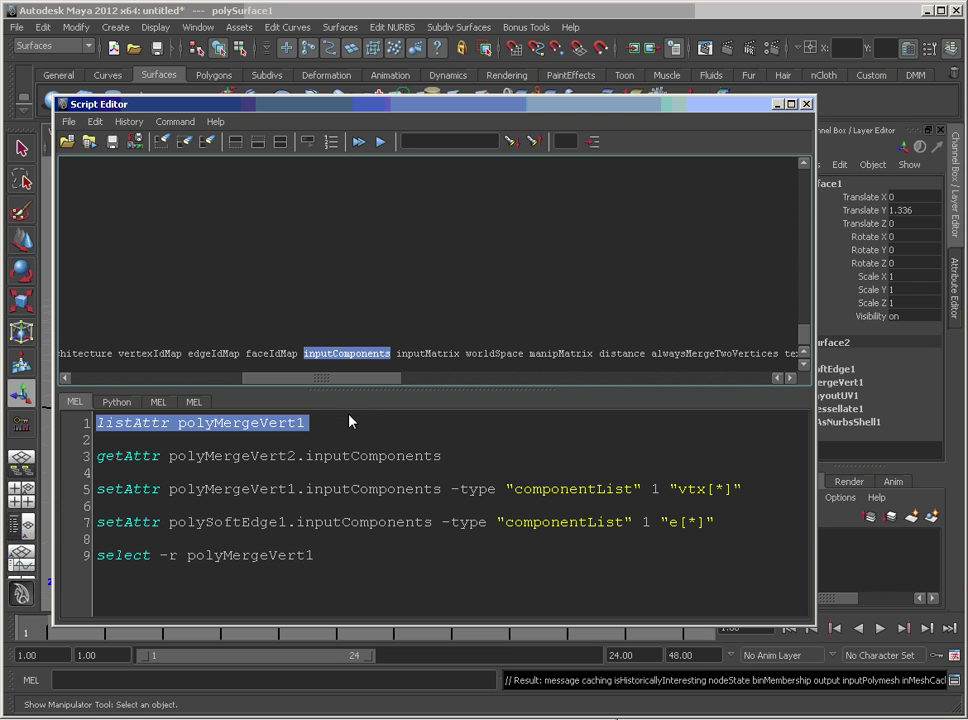
pyautogui.tripleClick(272, 460)
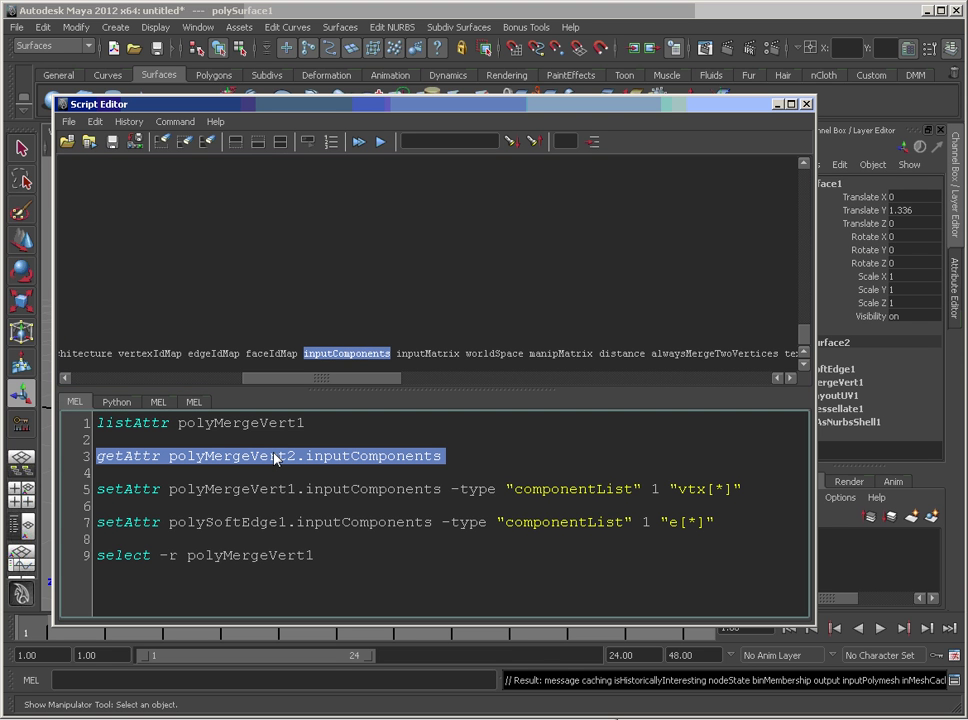
pyautogui.hotkey('ctrl', 'Return')
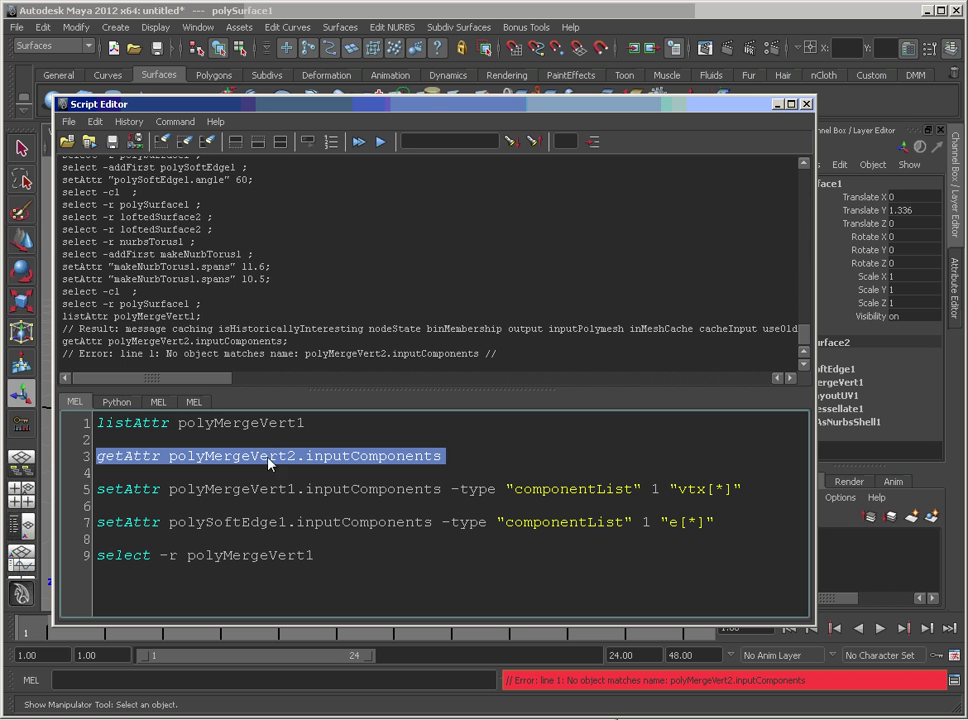
# Correct the query to polyMergeVert1 and rerun it, returning vtx[0:590].
pyautogui.click(268, 456)
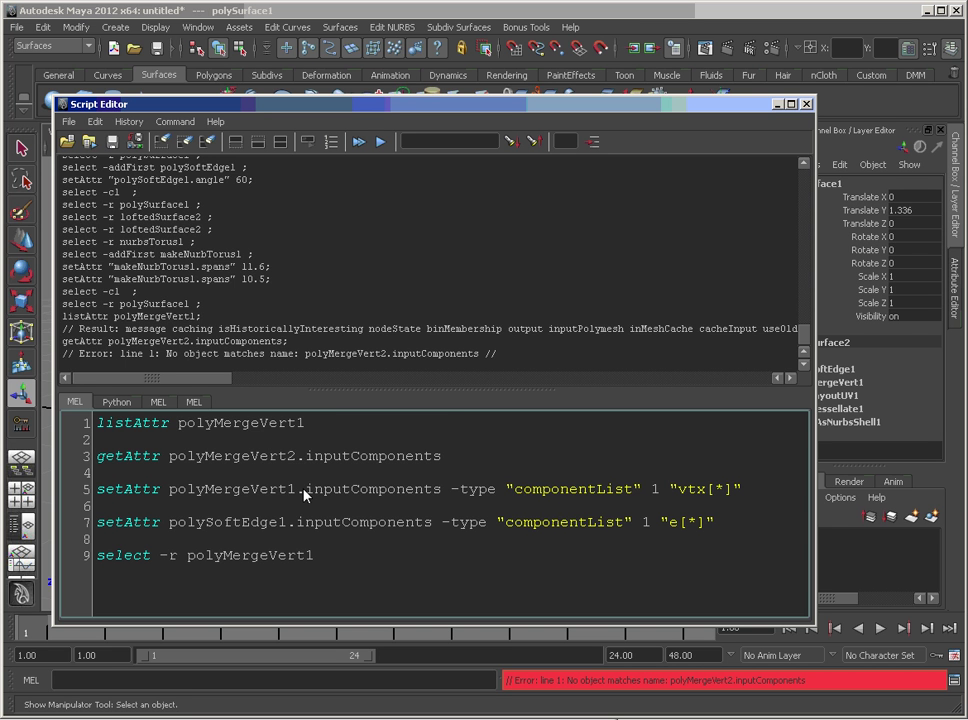
pyautogui.press('BackSpace')
pyautogui.write('1')
pyautogui.tripleClick(246, 461)
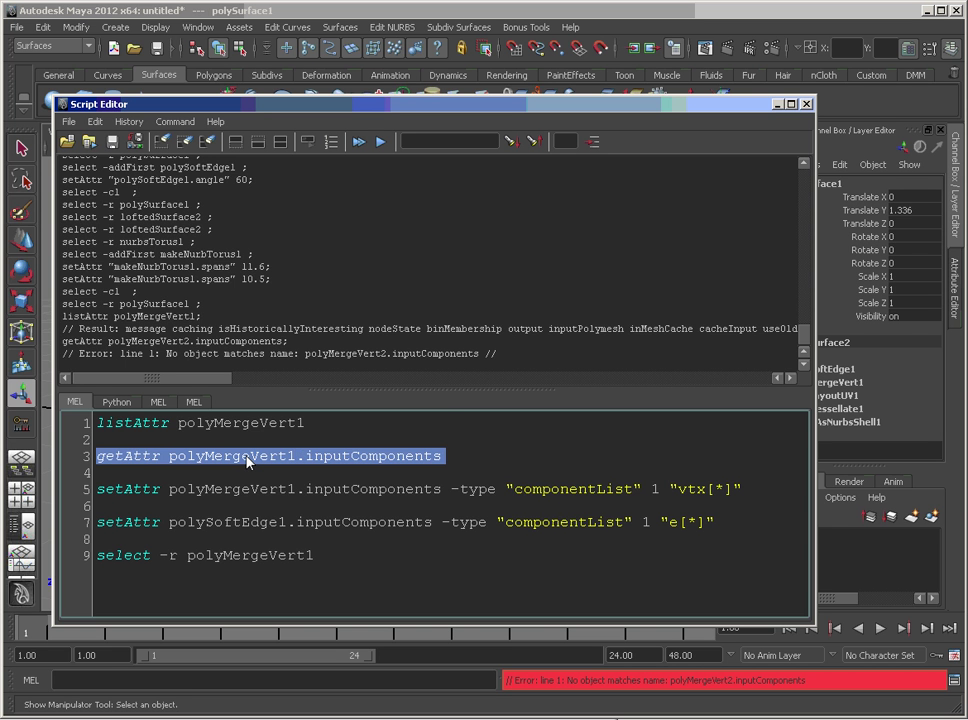
pyautogui.hotkey('ctrl', 'Return')
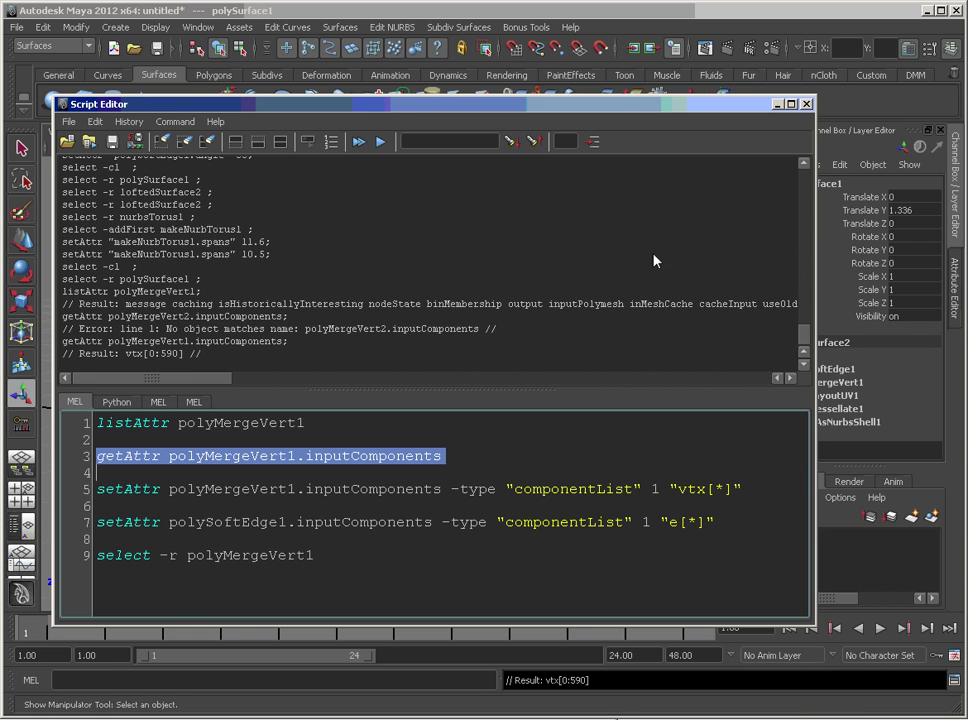
# Check the scene, then walk through the polyMergeVert1 inputComponents setAttr line.
pyautogui.moveTo(648, 104); pyautogui.dragTo(655, 261)
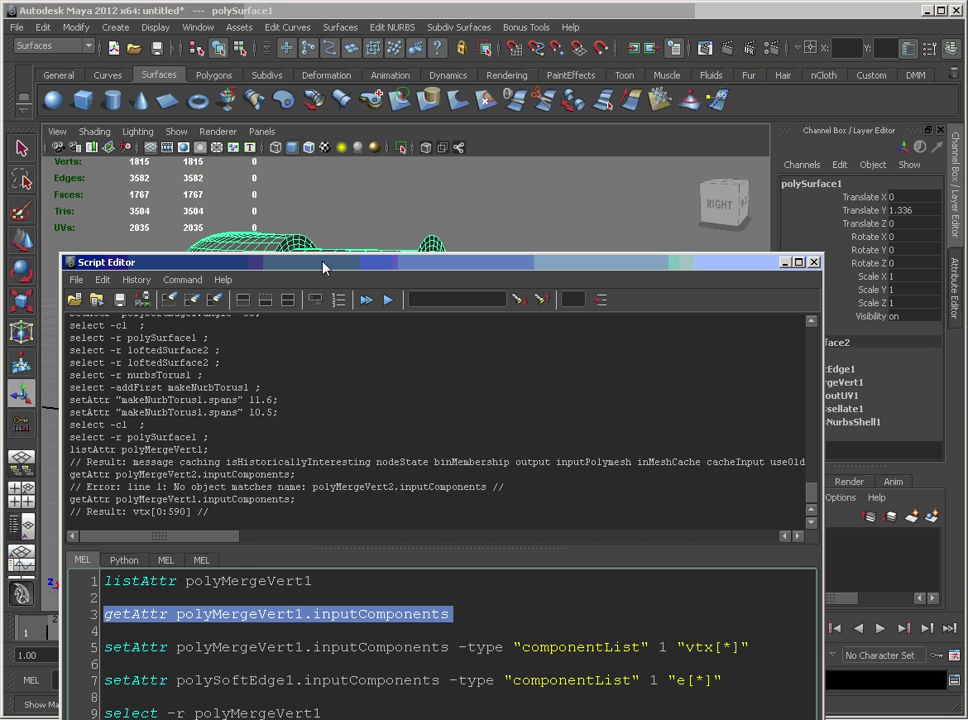
pyautogui.moveTo(323, 268); pyautogui.dragTo(320, 58)
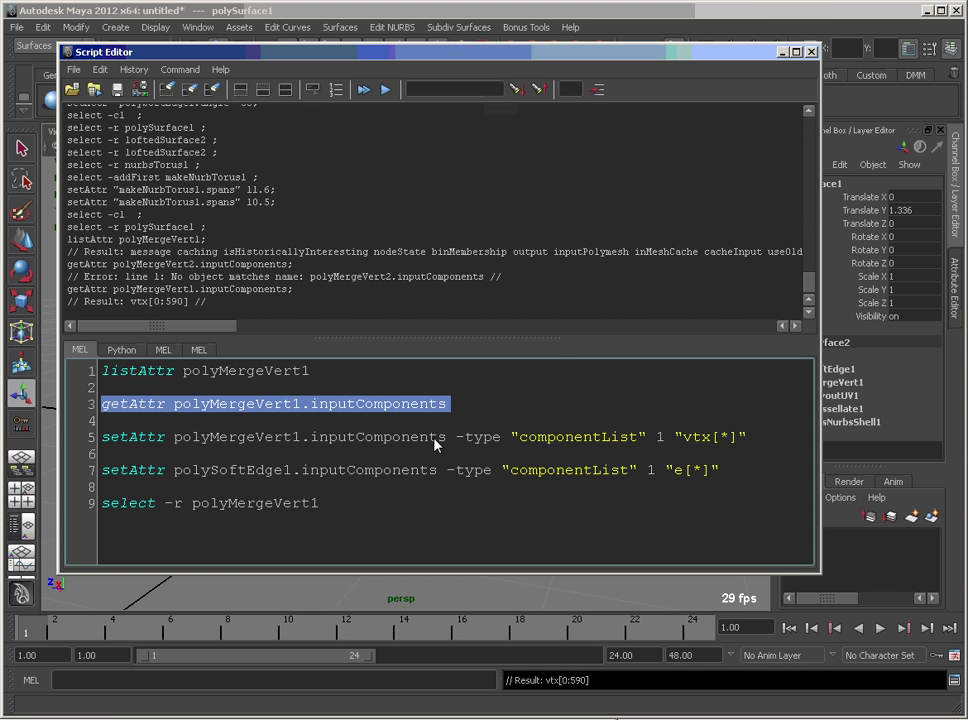
pyautogui.tripleClick(279, 441)
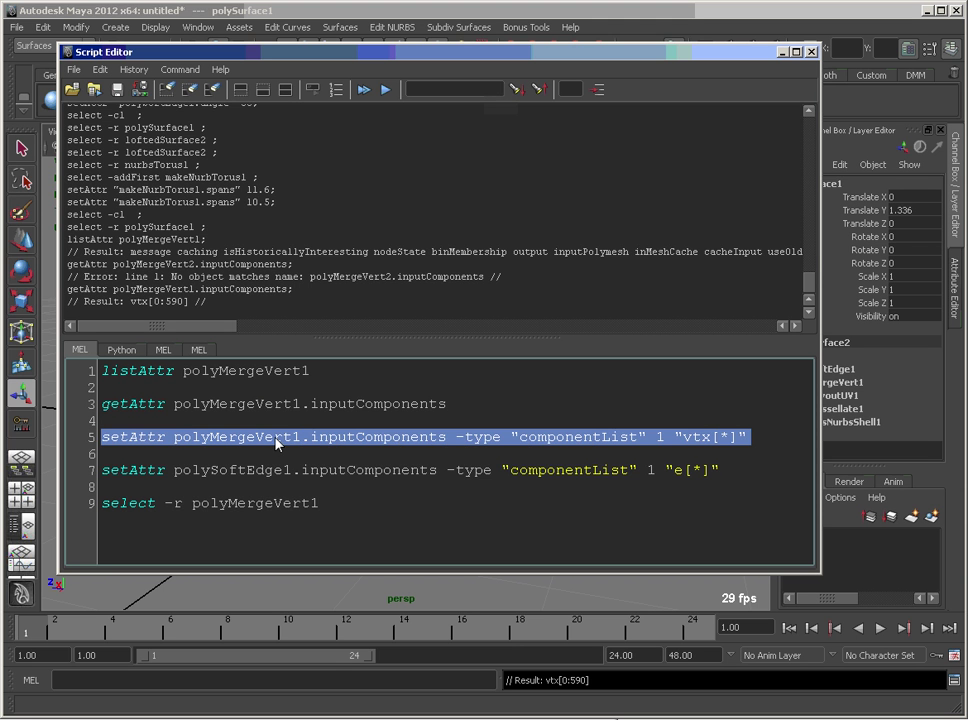
pyautogui.click(727, 440)
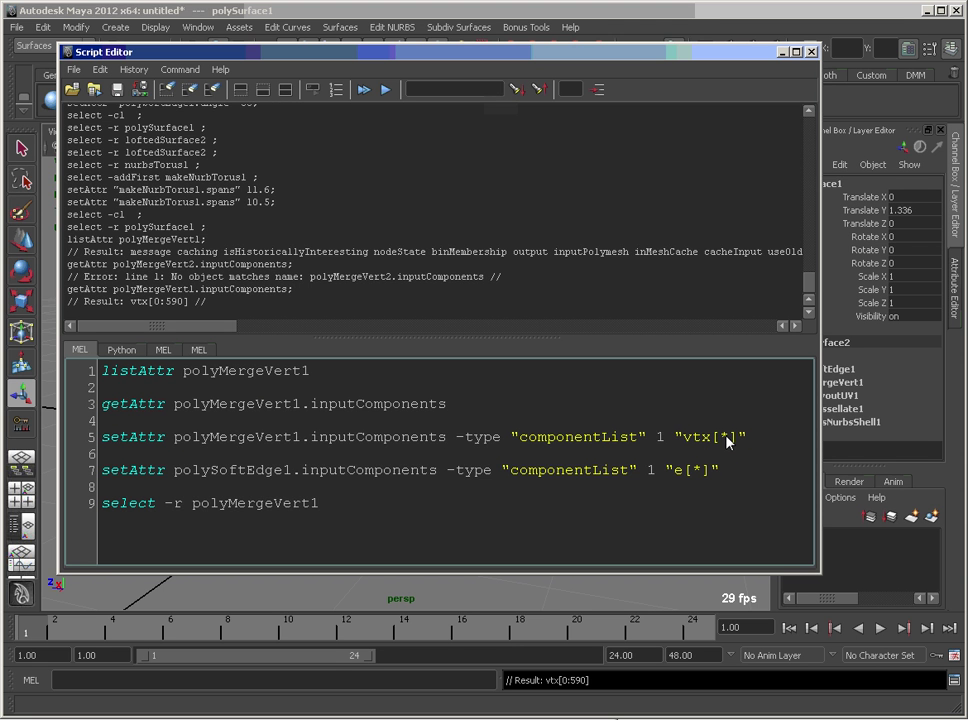
pyautogui.moveTo(727, 440); pyautogui.dragTo(720, 440)
pyautogui.click(642, 437)
pyautogui.tripleClick(493, 437)
pyautogui.click(397, 437)
pyautogui.doubleClick(120, 437)
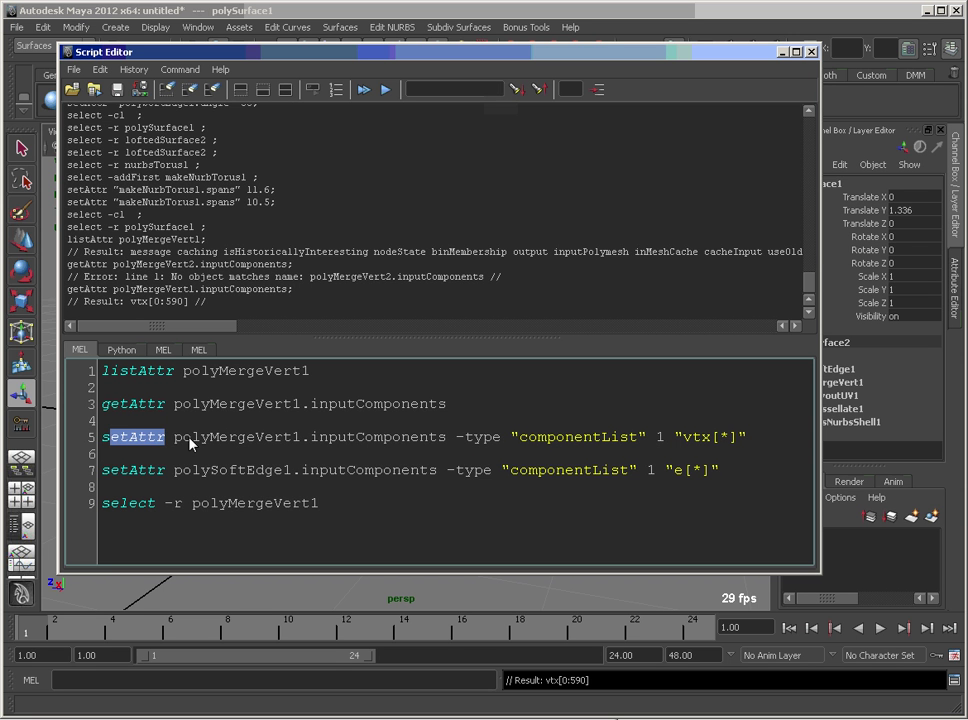
pyautogui.moveTo(177, 440); pyautogui.dragTo(438, 443)
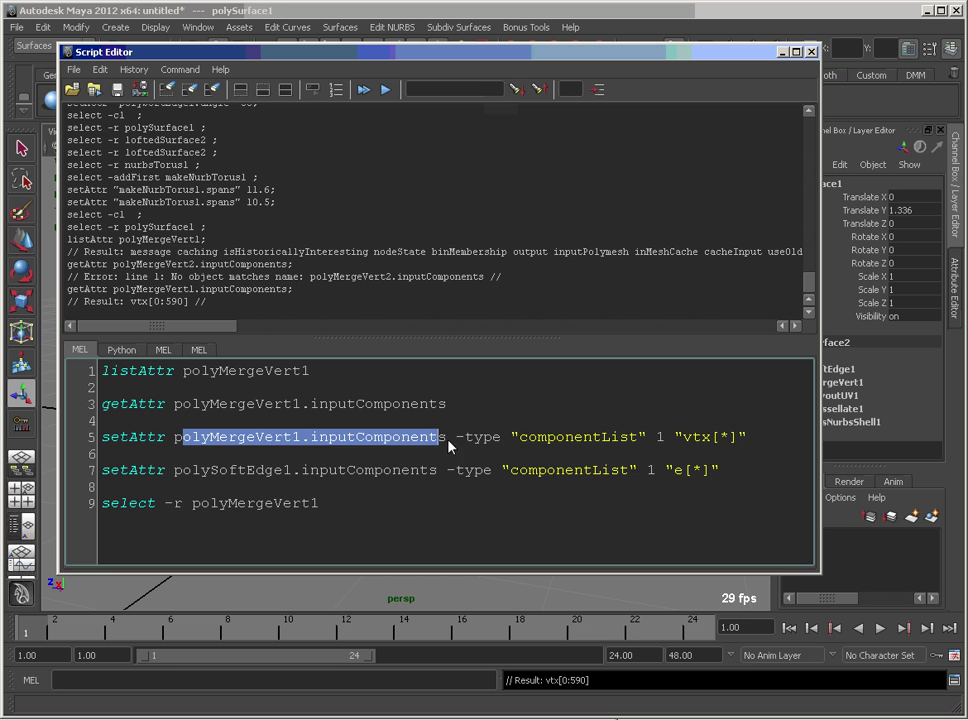
# Review the -type componentList and "vtx[*]" arguments, then run the line to merge all vertices.
pyautogui.moveTo(458, 442); pyautogui.dragTo(501, 446)
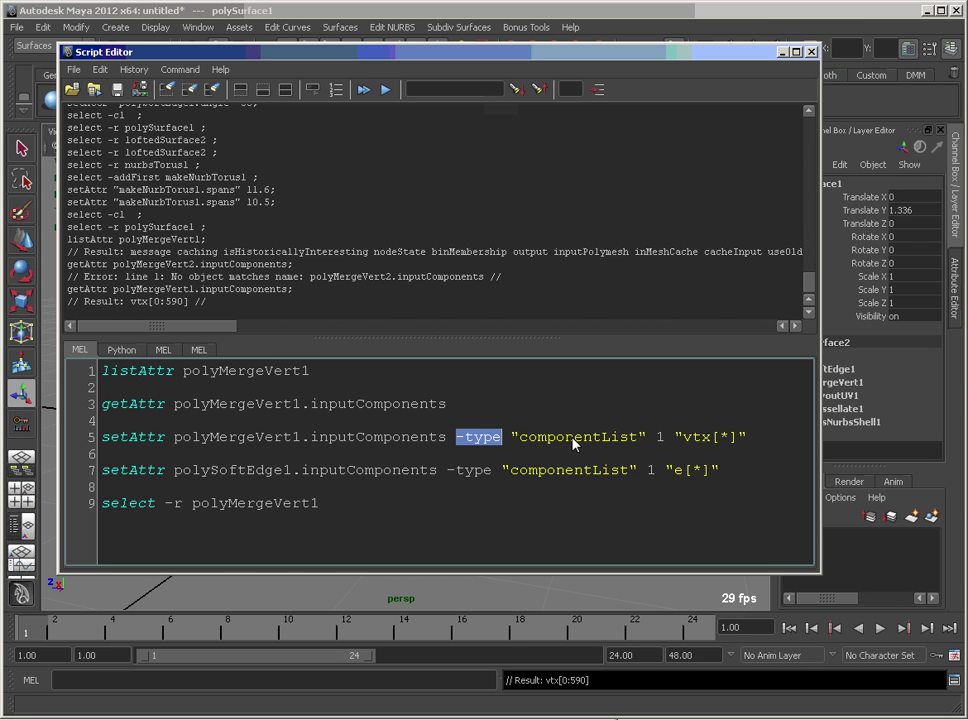
pyautogui.click(459, 444)
pyautogui.moveTo(459, 443); pyautogui.dragTo(613, 442)
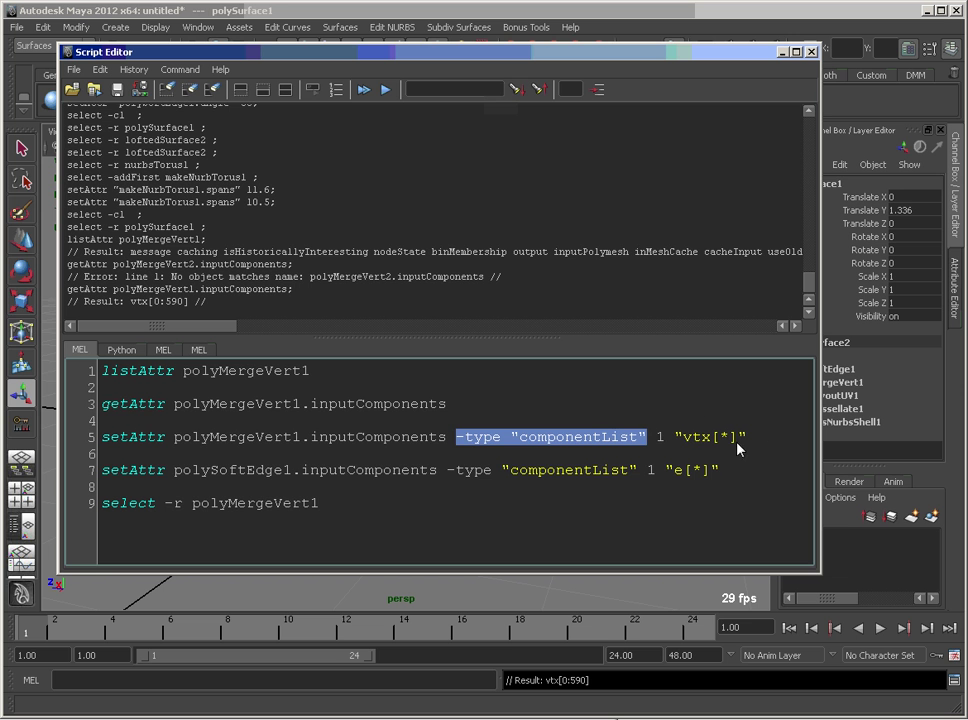
pyautogui.moveTo(677, 438); pyautogui.dragTo(748, 438)
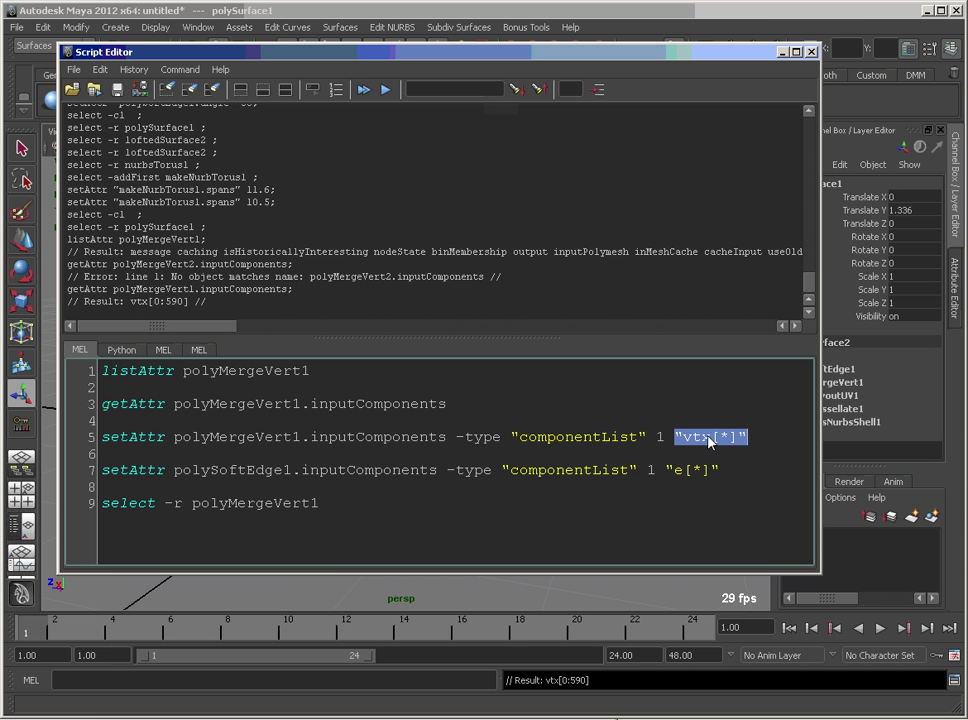
pyautogui.click(678, 442)
pyautogui.moveTo(726, 443); pyautogui.dragTo(748, 440)
pyautogui.doubleClick(705, 441)
pyautogui.tripleClick(705, 441)
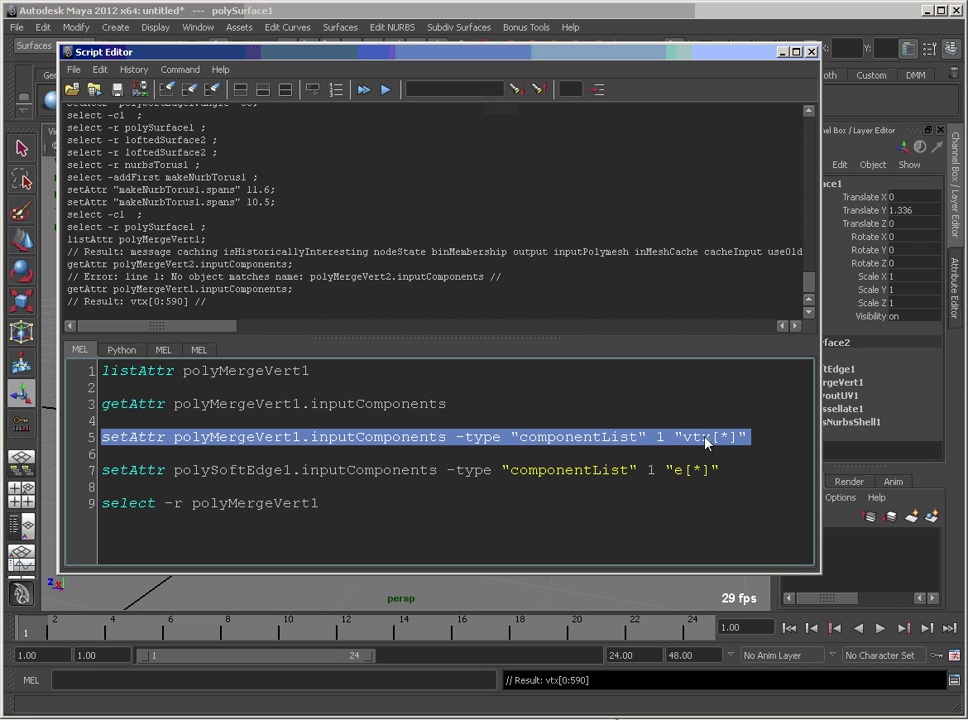
pyautogui.hotkey('ctrl', 'Return')
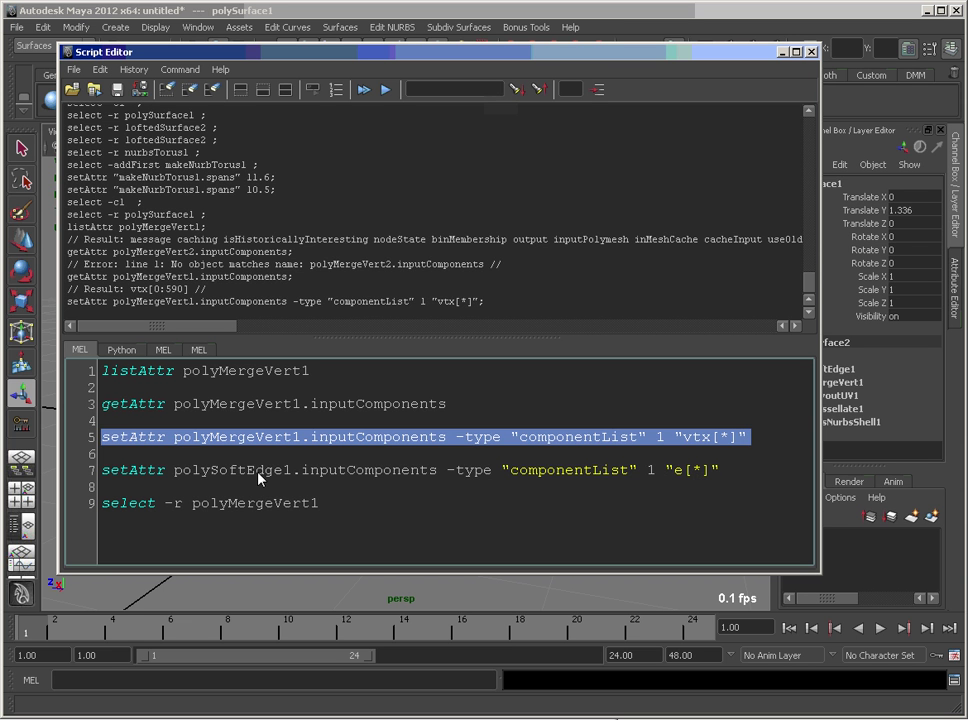
# Run the polySoftEdge1 setAttr line so the soft edge covers all edges e[*].
pyautogui.doubleClick(232, 470)
pyautogui.click(674, 471)
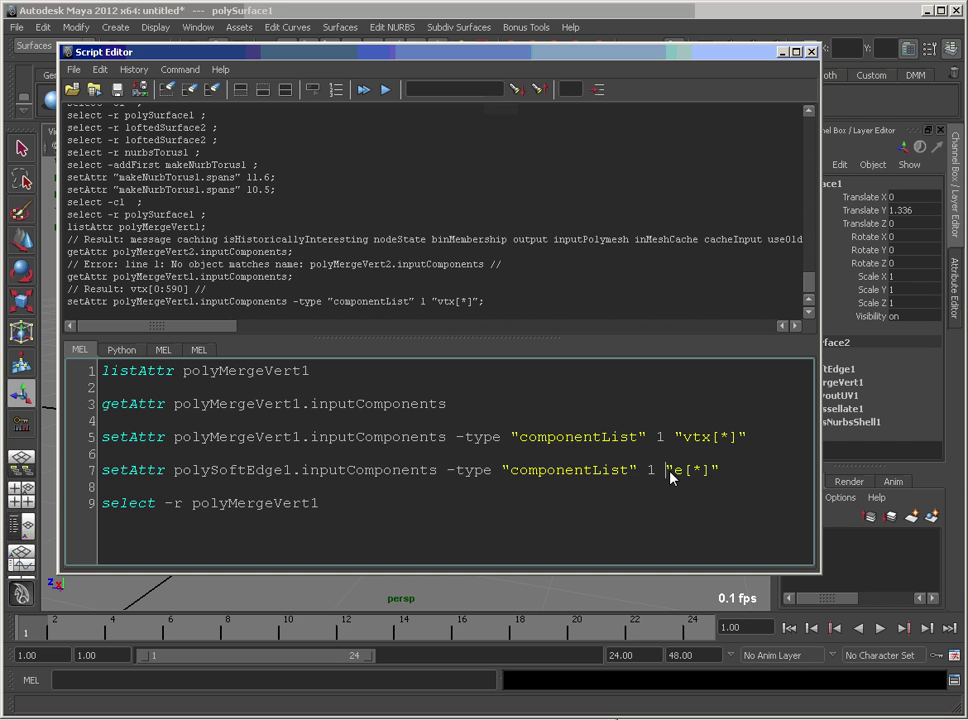
pyautogui.tripleClick(670, 477)
pyautogui.hotkey('ctrl', 'Return')
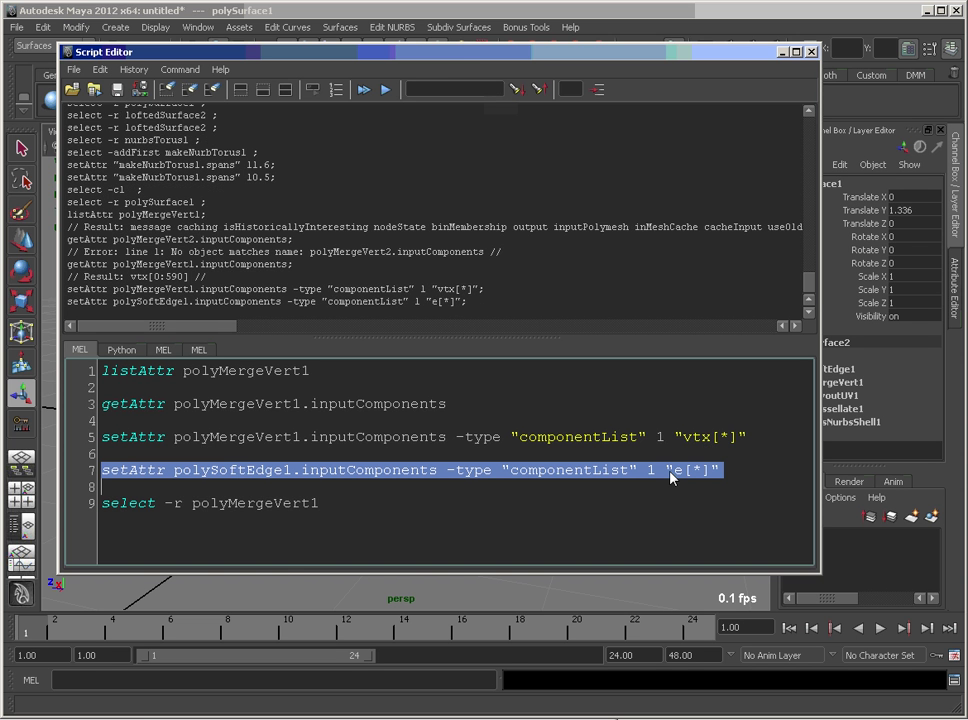
# Close the Script Editor and select the torus elbow nurbsTorus1.
pyautogui.click(811, 51)
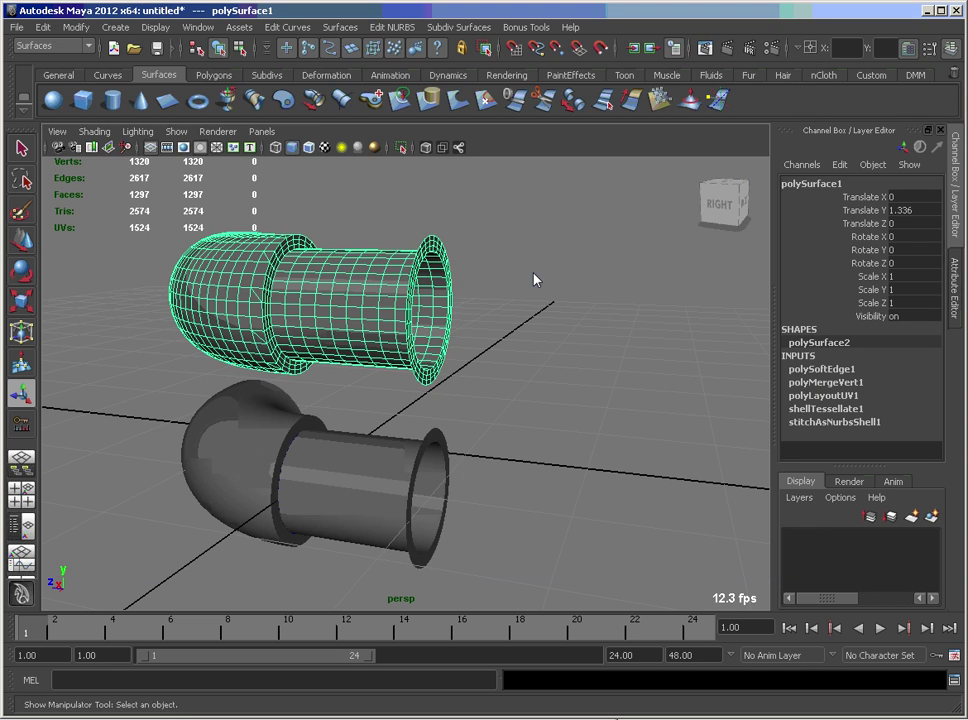
pyautogui.click(504, 290)
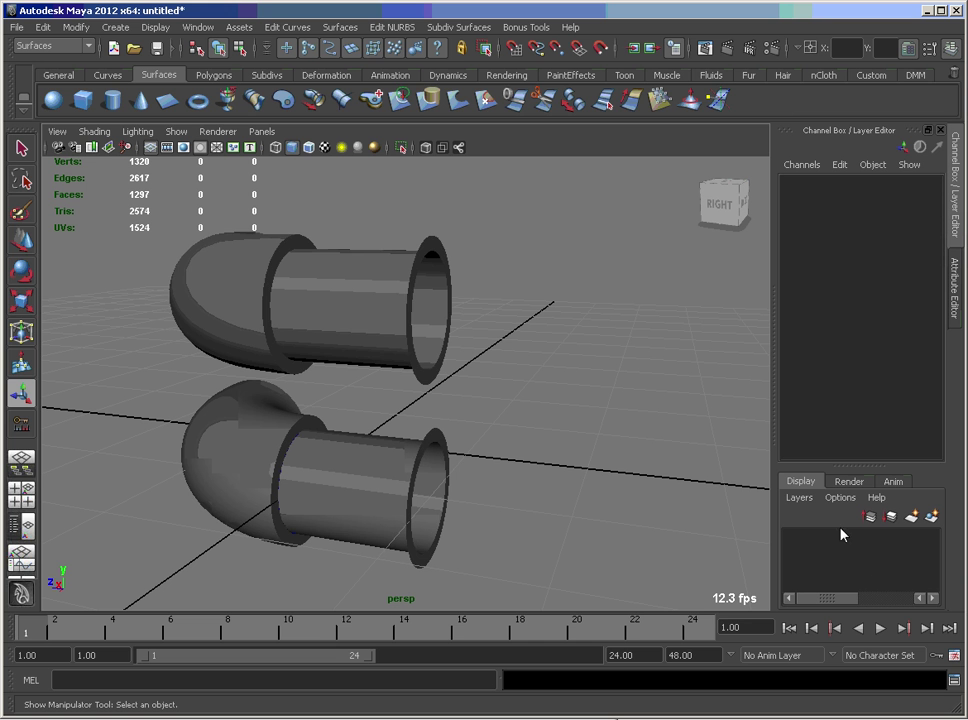
pyautogui.click(335, 333)
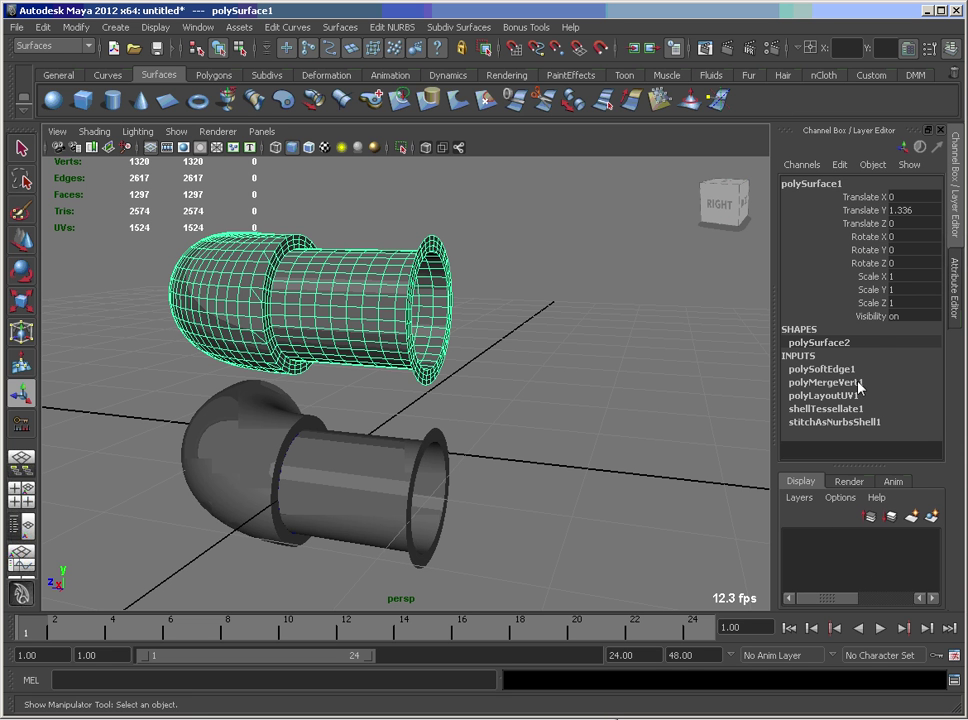
pyautogui.click(352, 515)
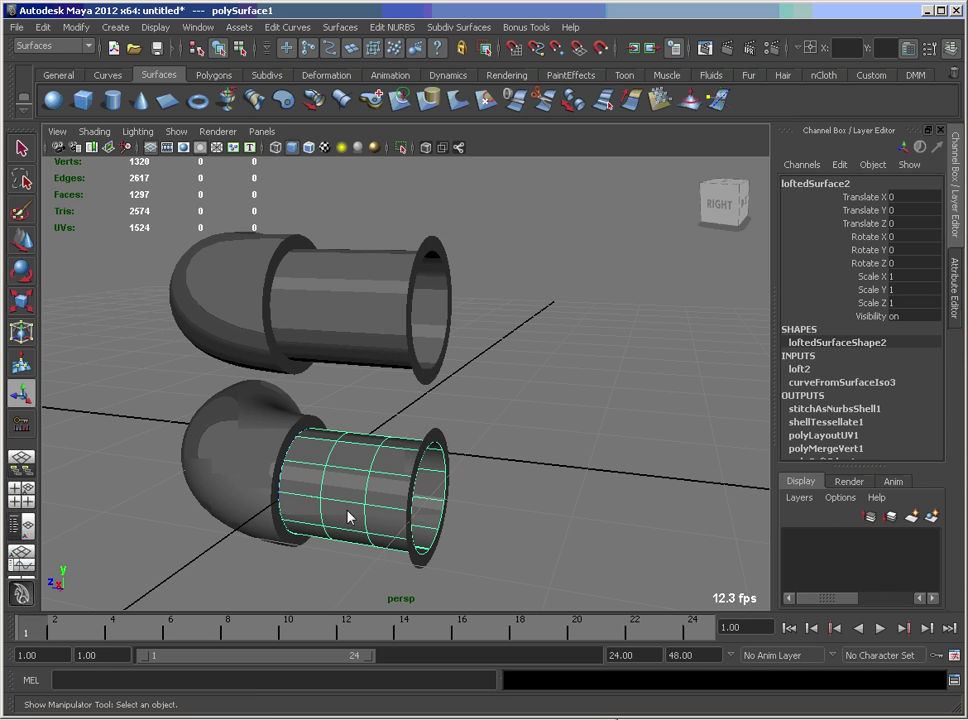
pyautogui.click(270, 439)
pyautogui.scroll(-2, 938, 403)
pyautogui.scroll(-2, 938, 403)
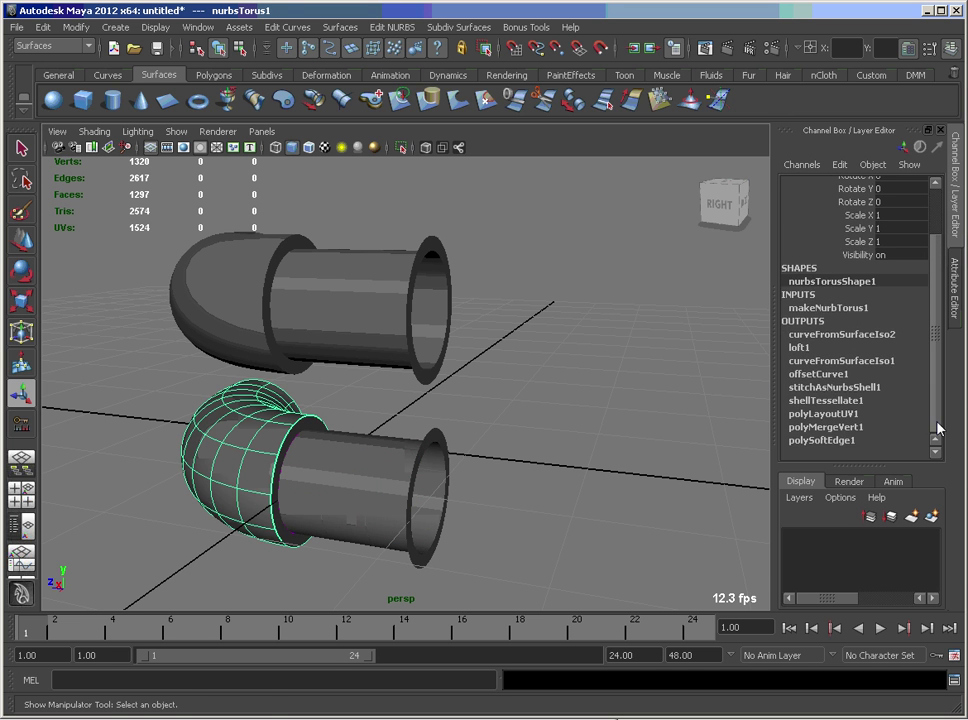
pyautogui.scroll(2, 930, 380)
# Set makeNurbTorus1 Spans to 8 so the poly pipe rebuilds at 960 vertices.
pyautogui.click(900, 337)
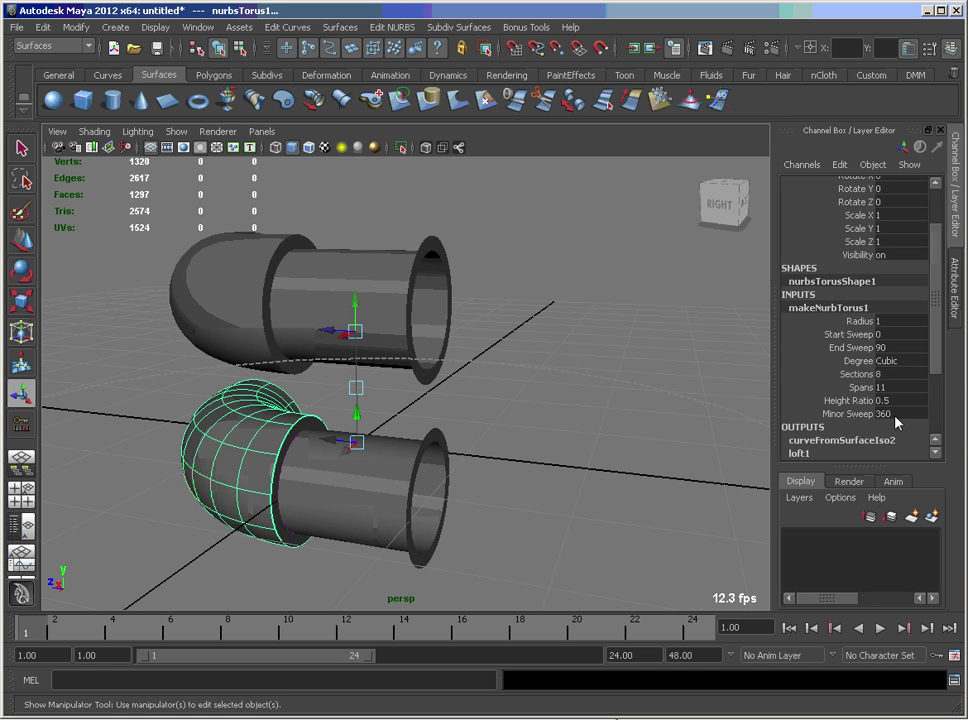
pyautogui.click(858, 387)
pyautogui.moveTo(670, 398); pyautogui.dragTo(745, 406, button='middle')
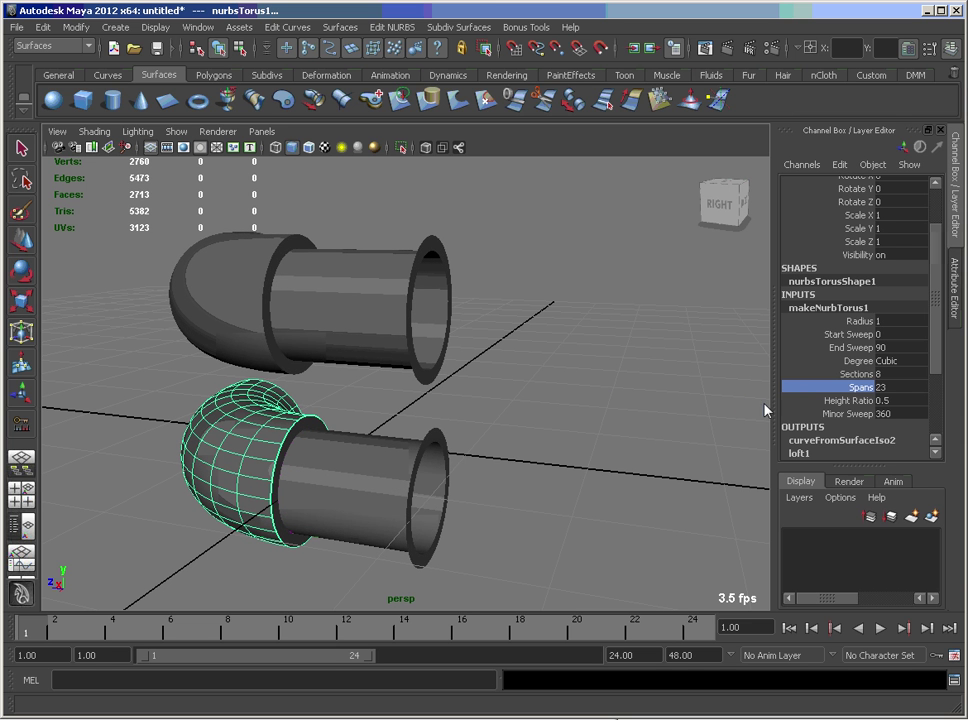
pyautogui.doubleClick(883, 389)
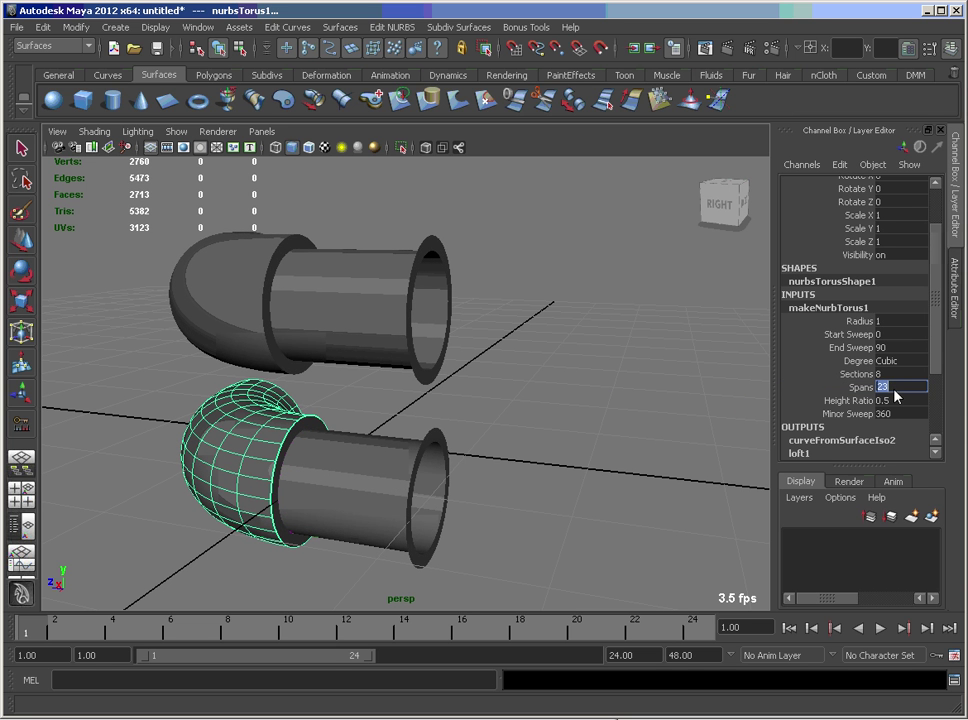
pyautogui.write('8')
pyautogui.press('Return')
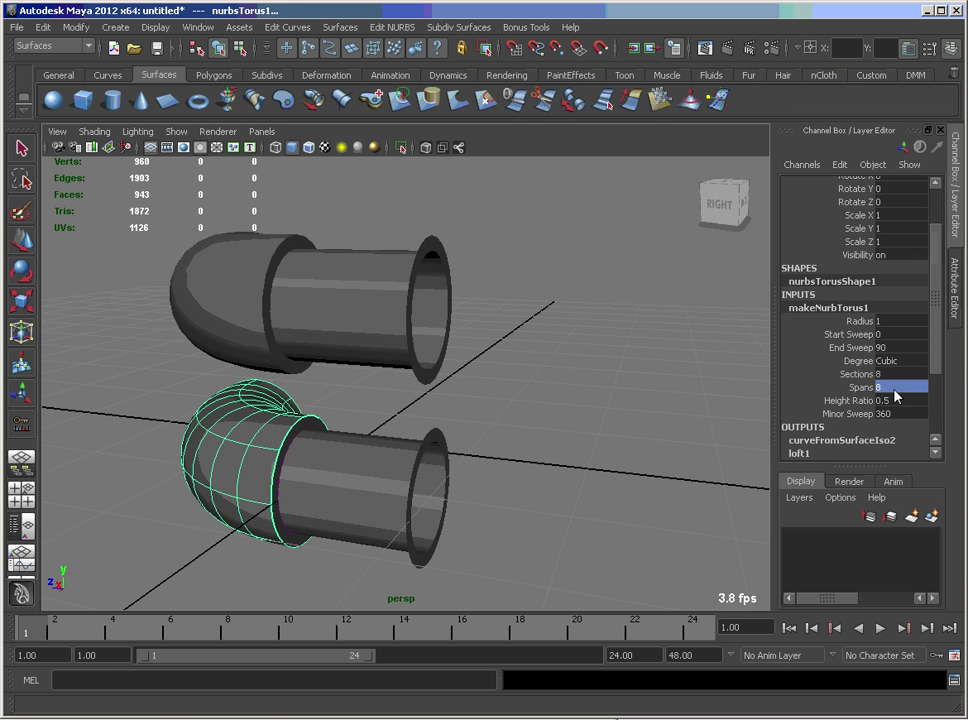
# Deselect the torus and orbit the view around the two pipes.
pyautogui.press('t')
pyautogui.click(555, 398)
pyautogui.keyDown('alt'); pyautogui.moveTo(555, 398); pyautogui.dragTo(621, 396); pyautogui.keyUp('alt')
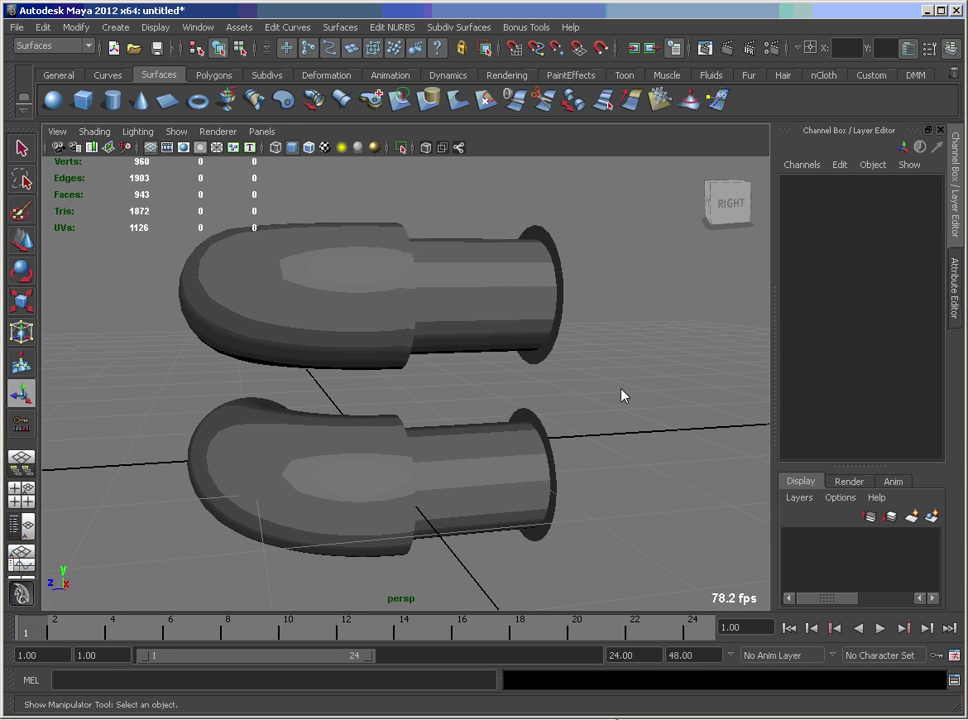